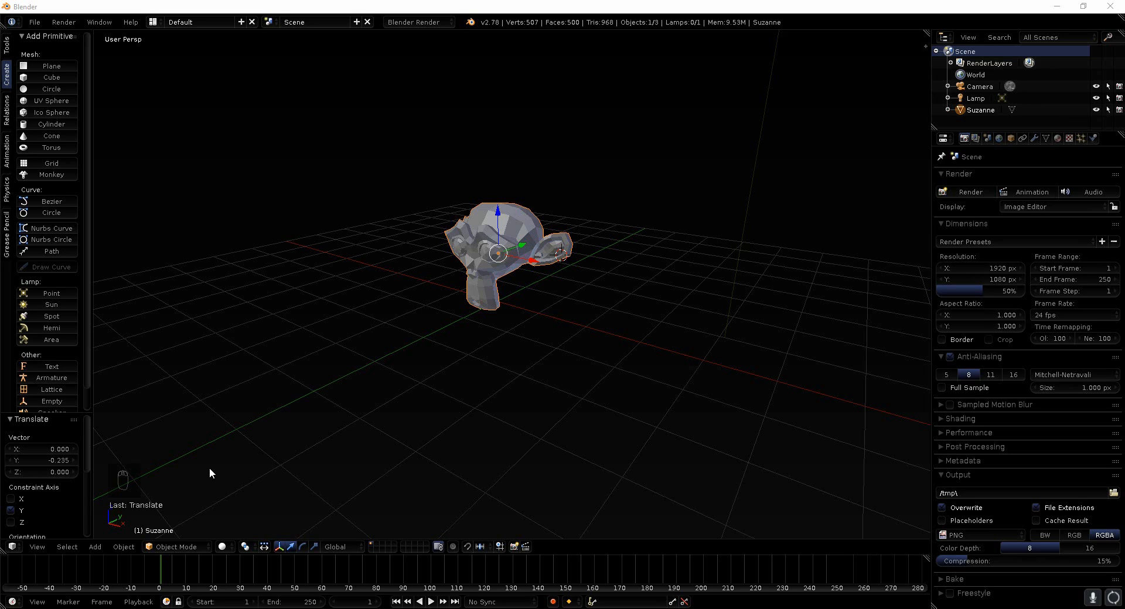
Step: Orbit around the monkey head to examine it from several angles, ending near its front
middle_drag(210, 468, 786, 221)
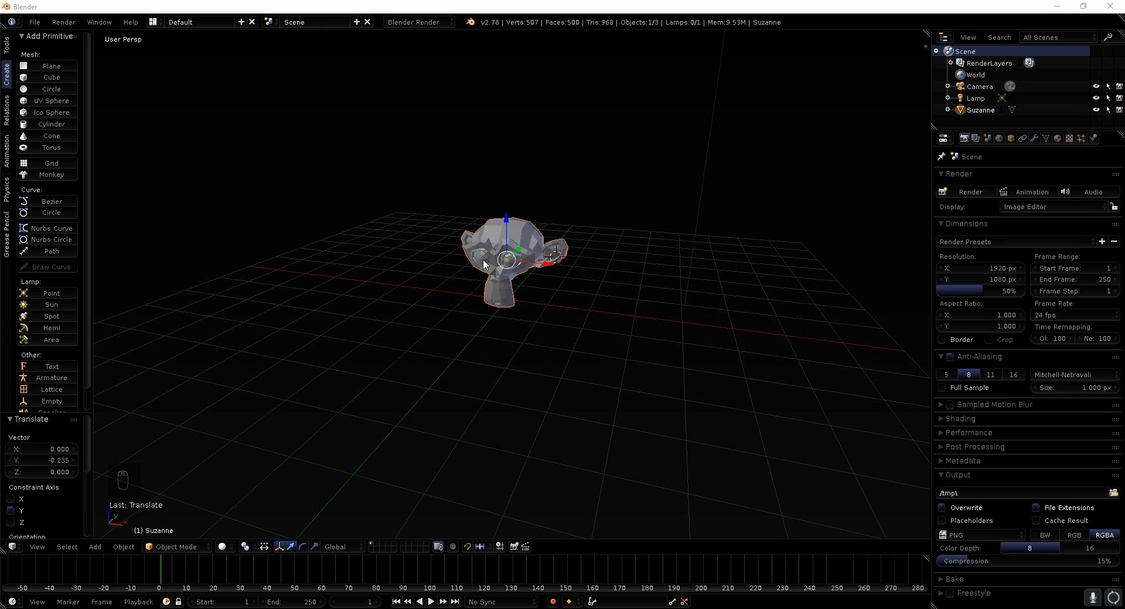
middle_drag(481, 270, 385, 361)
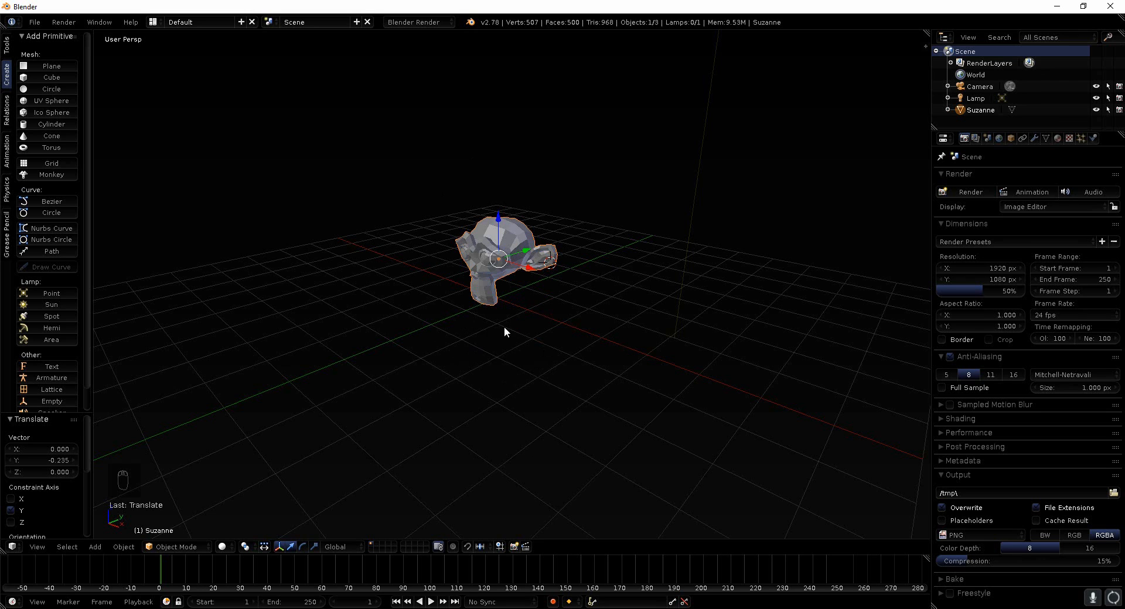
middle_drag(497, 350, 504, 350)
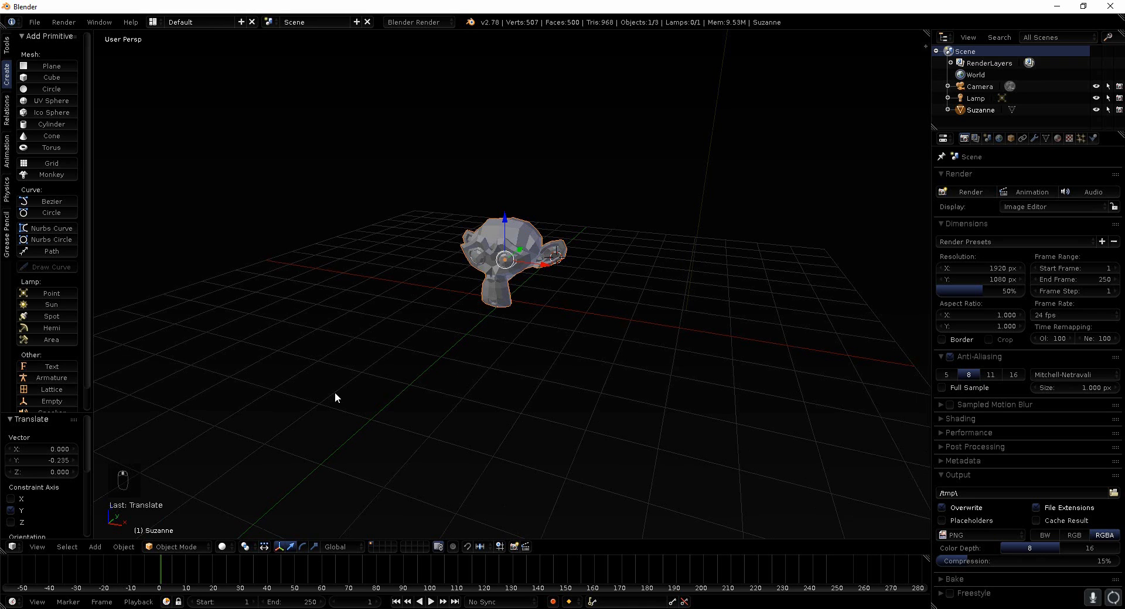
middle_drag(336, 392, 382, 390)
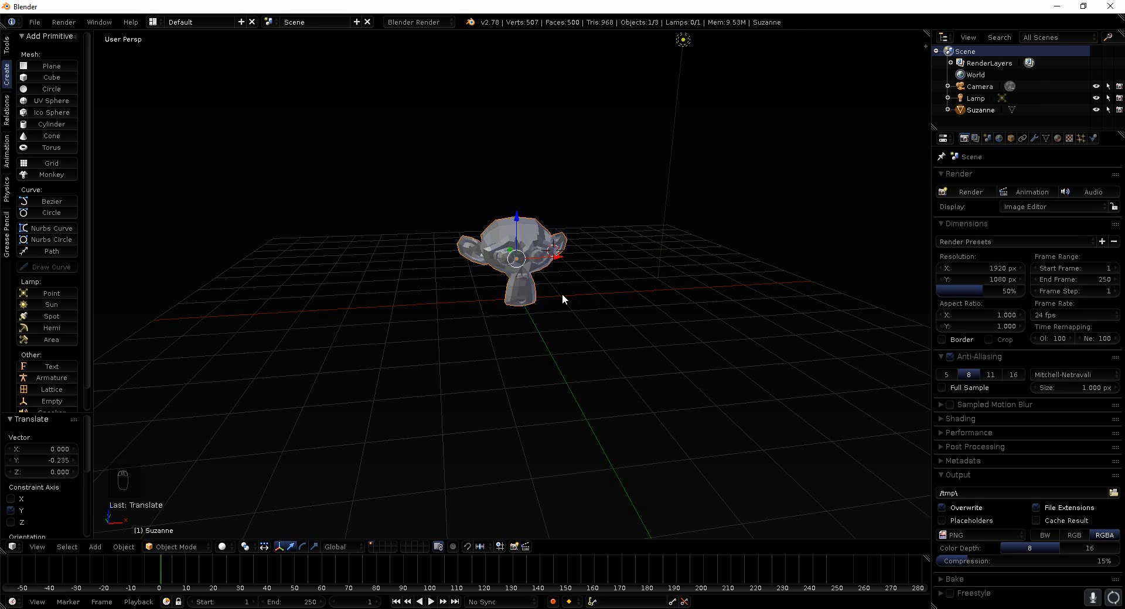
Step: Inspect the monkey head's nose and mouth up close and return to a view of the whole grid
scroll(567, 291, up, 7)
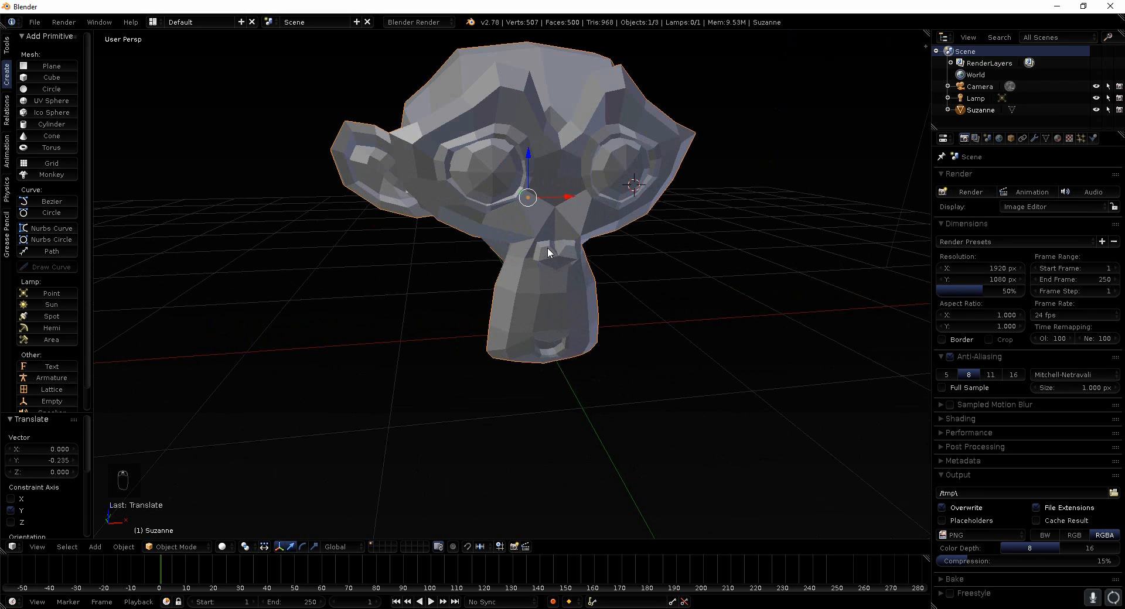
scroll(547, 247, up, 1)
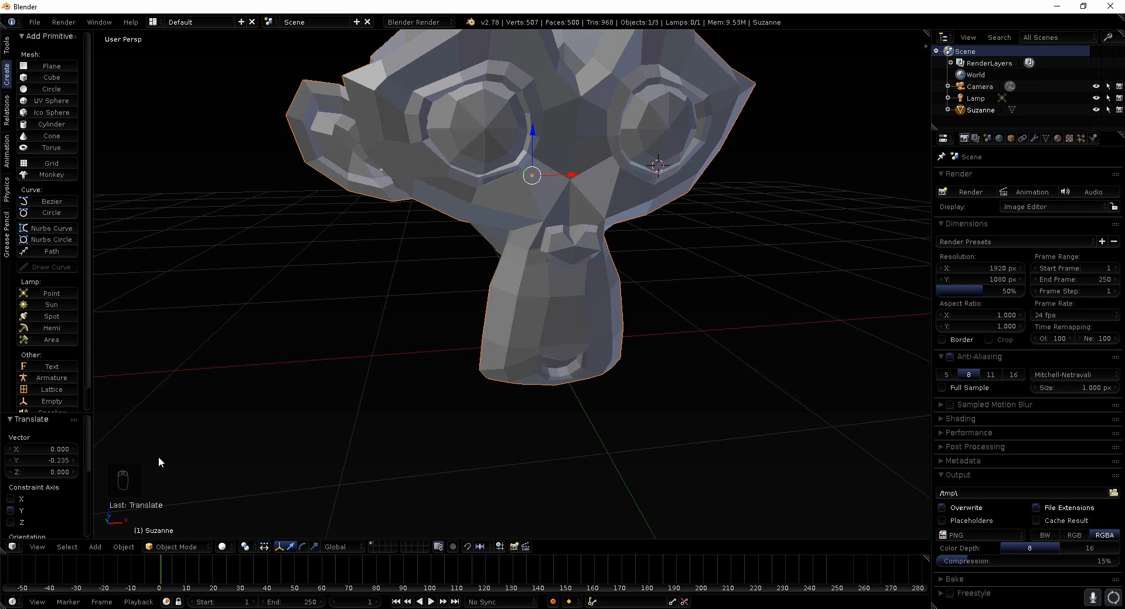
scroll(245, 455, up, 1)
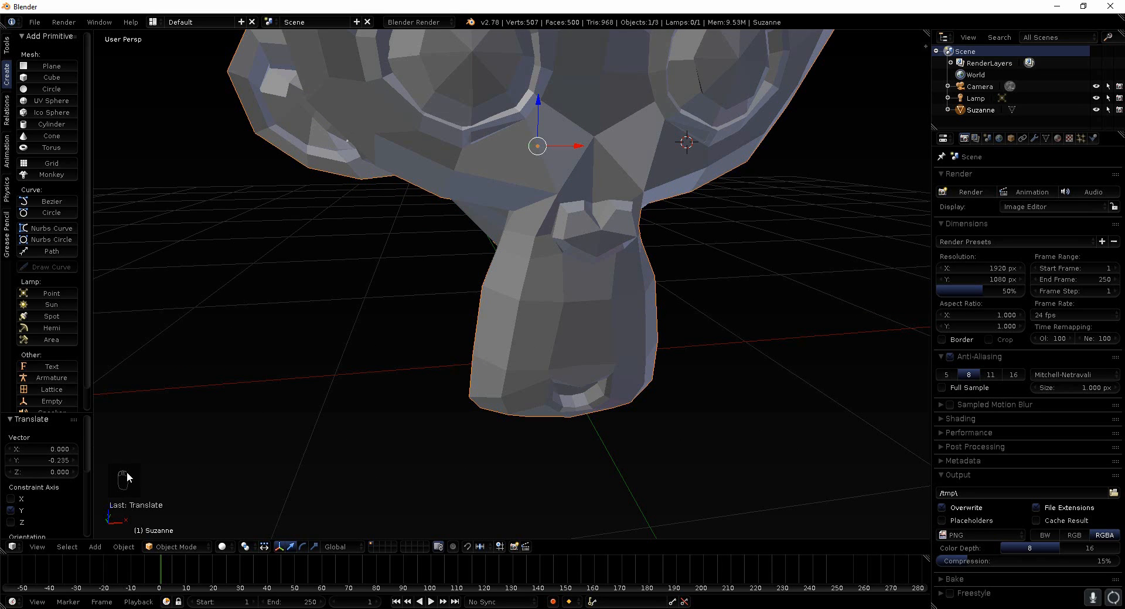
scroll(129, 476, up, 1)
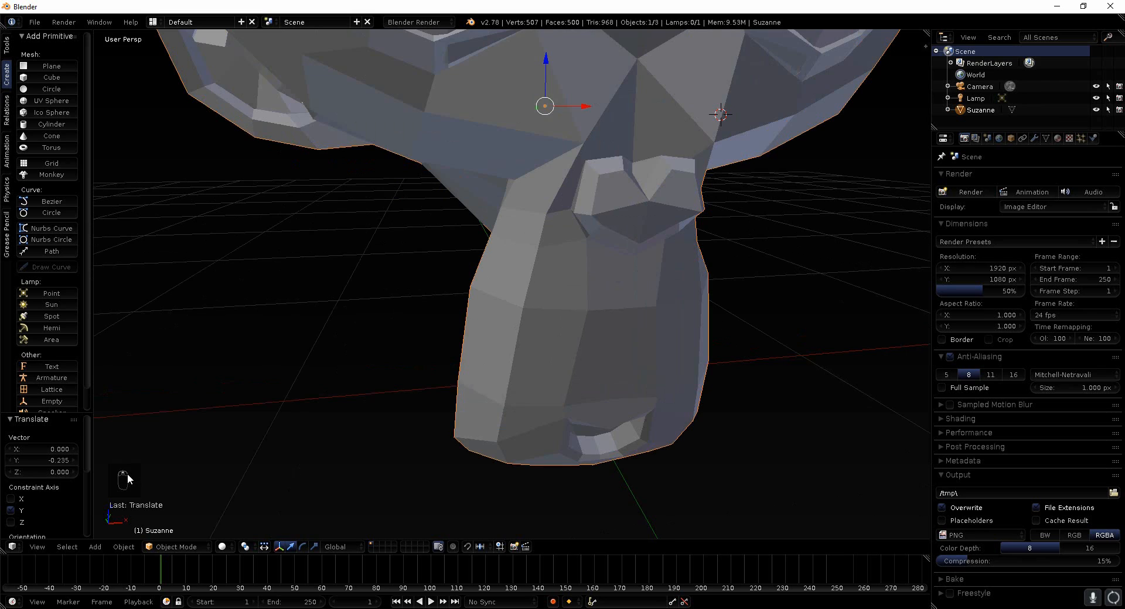
scroll(127, 478, up, 1)
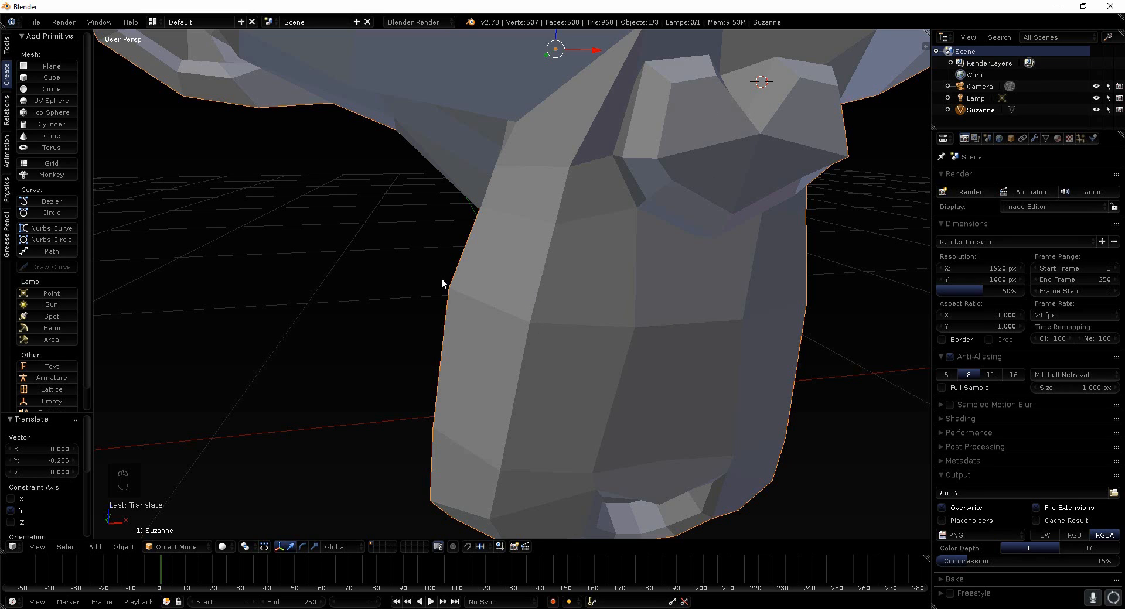
scroll(389, 267, down, 5)
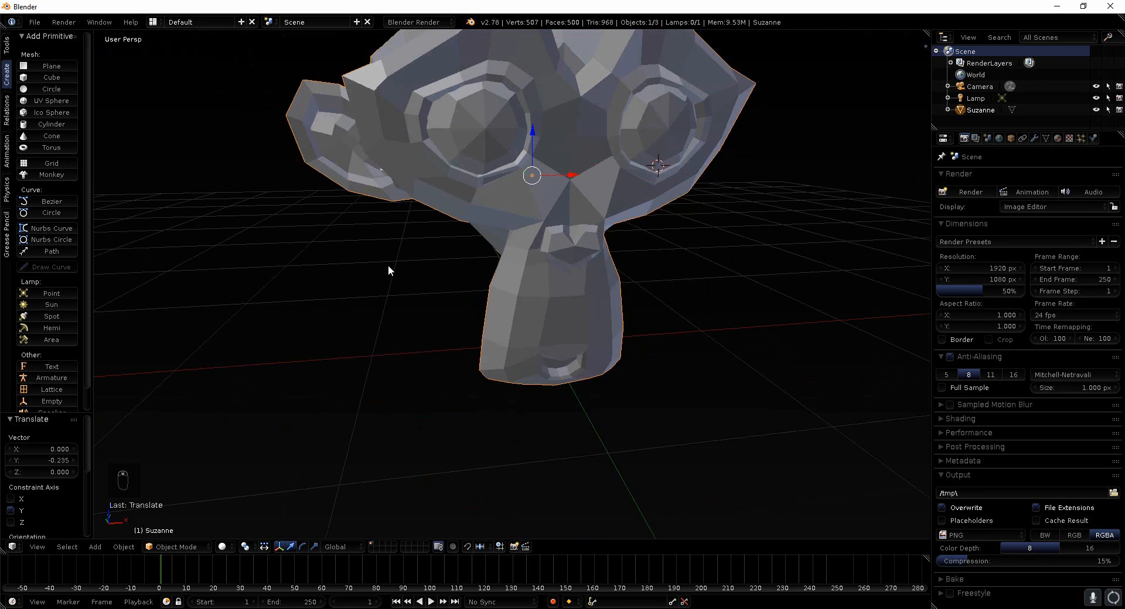
scroll(392, 267, down, 1)
scroll(391, 265, down, 8)
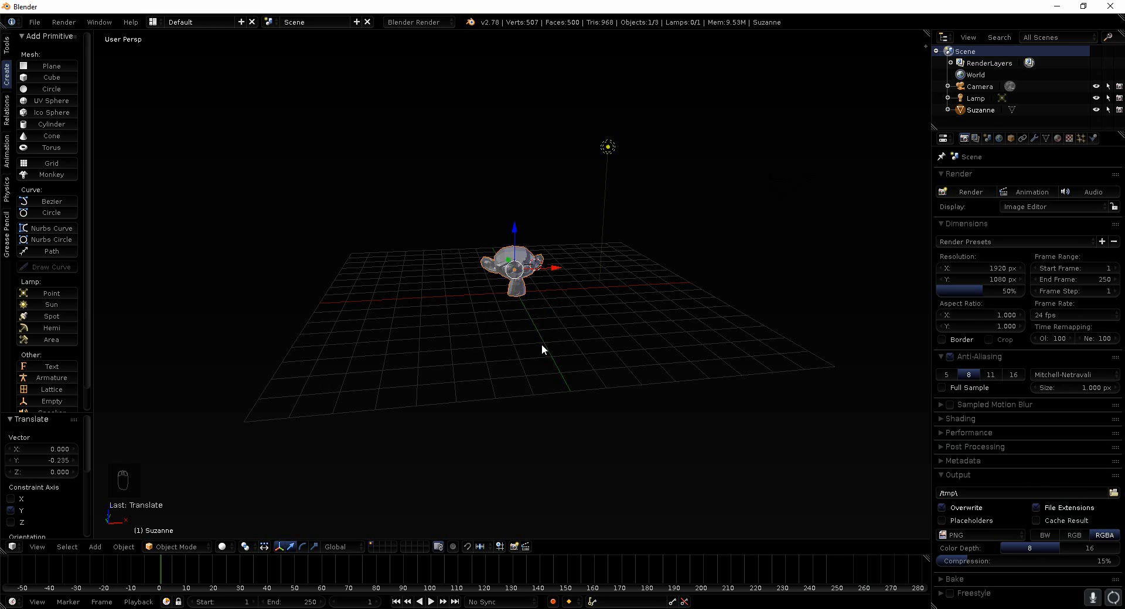
Step: Show the monkey head straight from the front at closer range
middle_drag(521, 344, 568, 347)
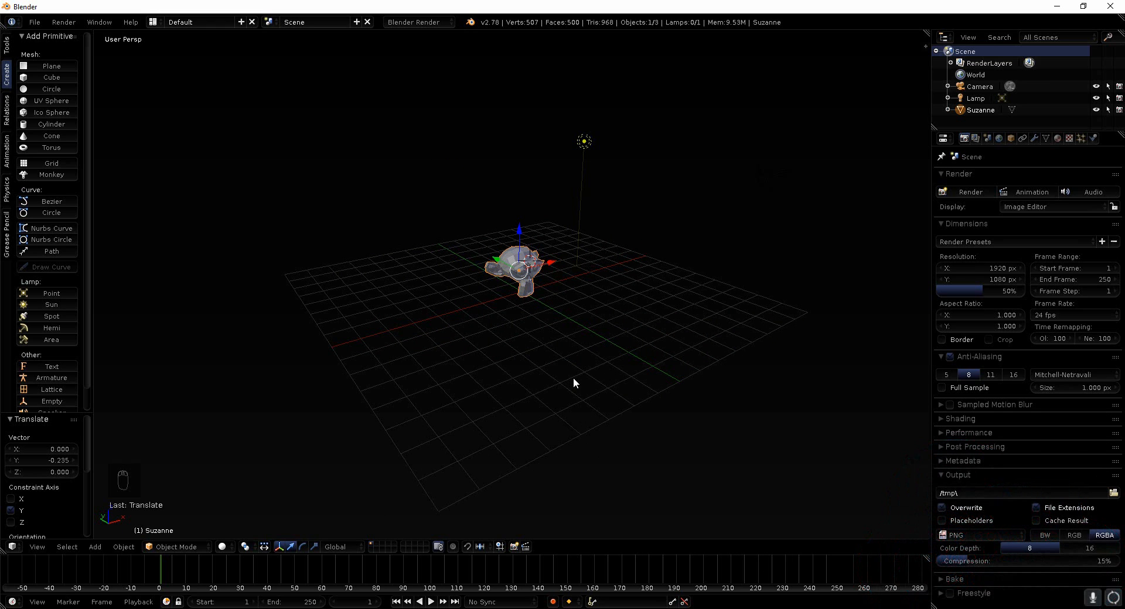
middle_drag(572, 381, 544, 378)
scroll(483, 364, up, 2)
scroll(486, 359, up, 2)
scroll(528, 375, up, 3)
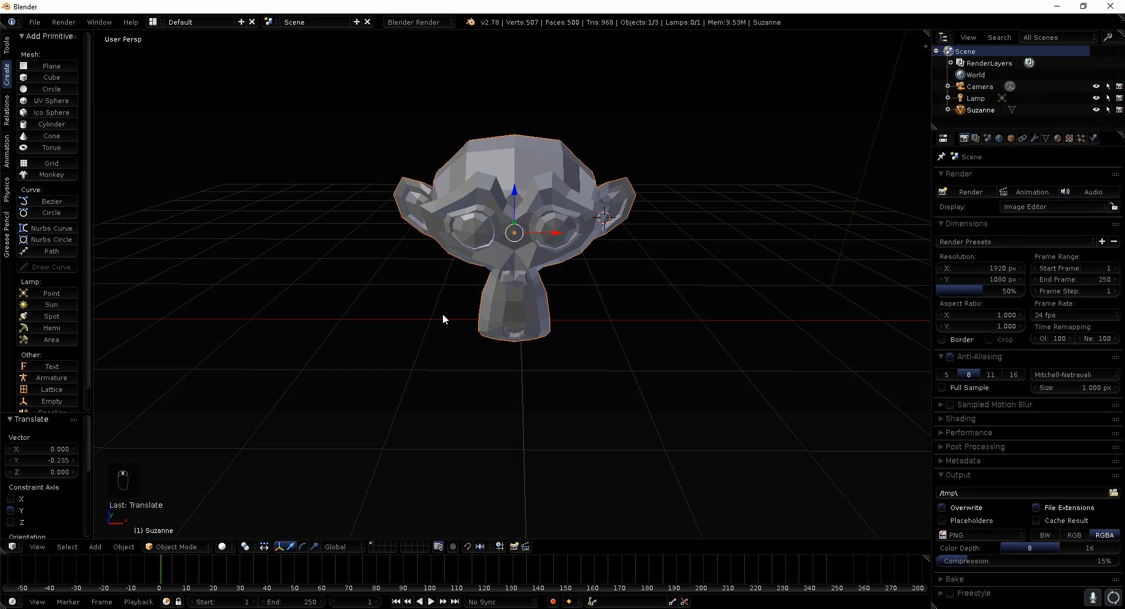
Step: Examine the back, side and front of the monkey head, including a close look at its side
middle_drag(442, 314, 514, 505)
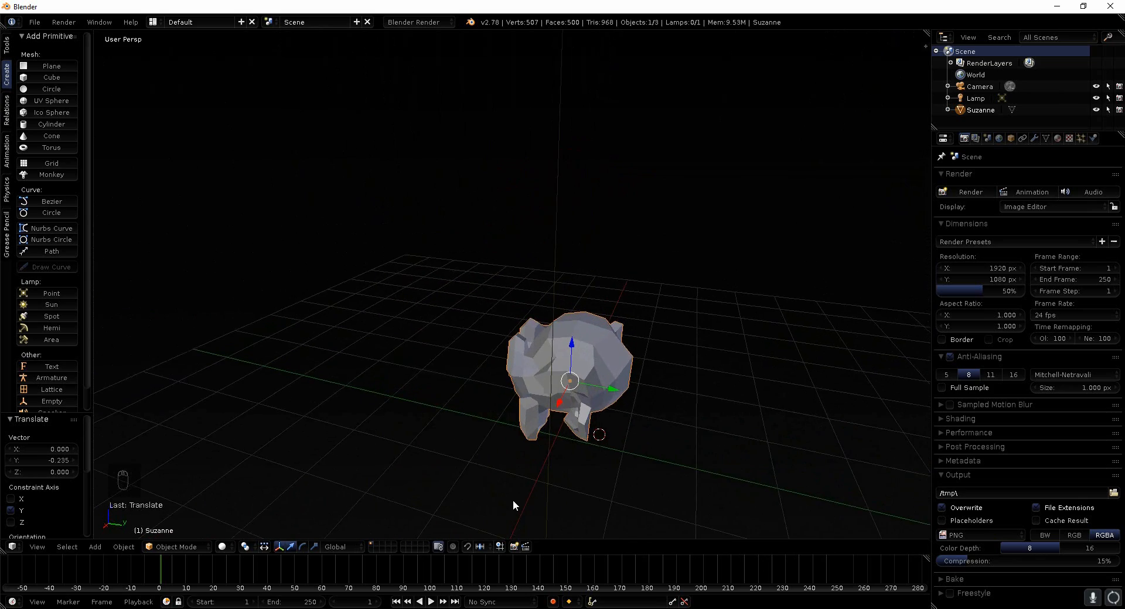
middle_drag(727, 434, 590, 340)
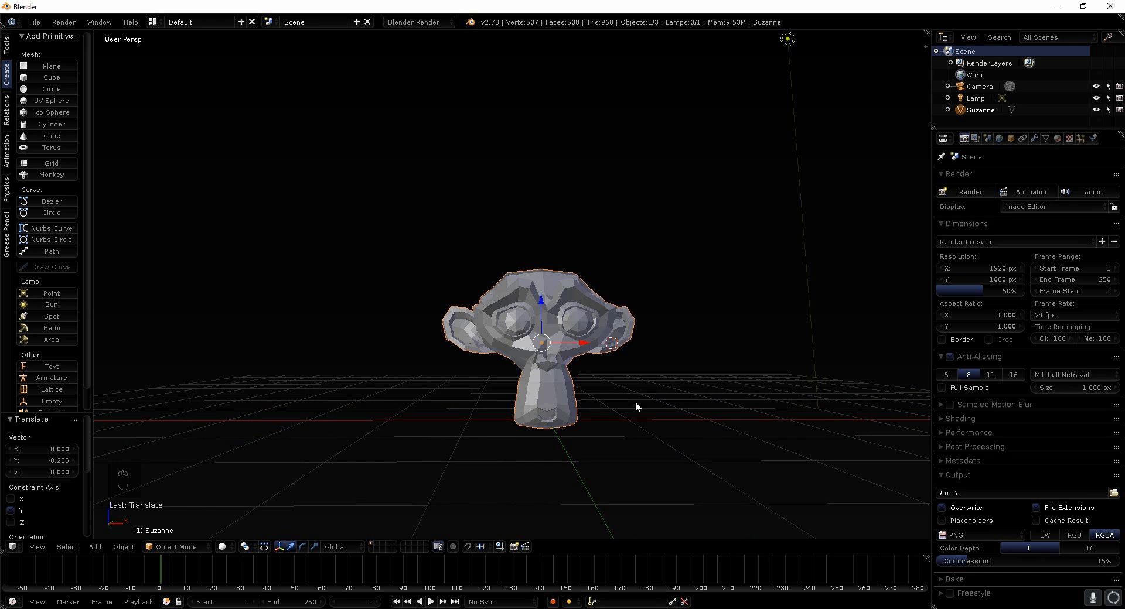
middle_drag(657, 385, 381, 409)
scroll(602, 365, up, 6)
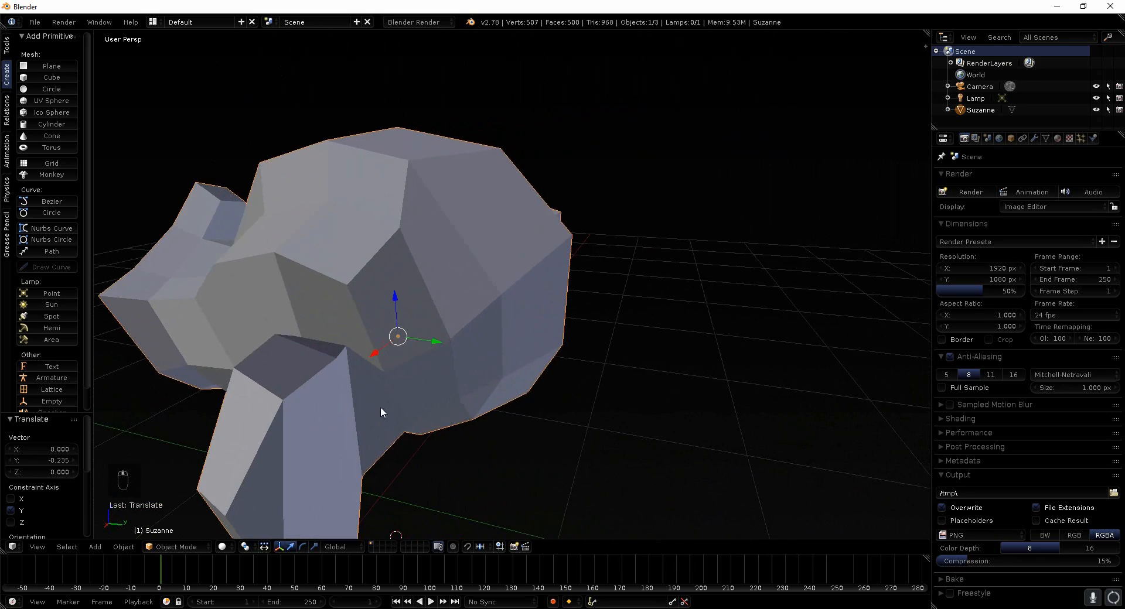
middle_drag(273, 362, 568, 418)
scroll(573, 384, down, 5)
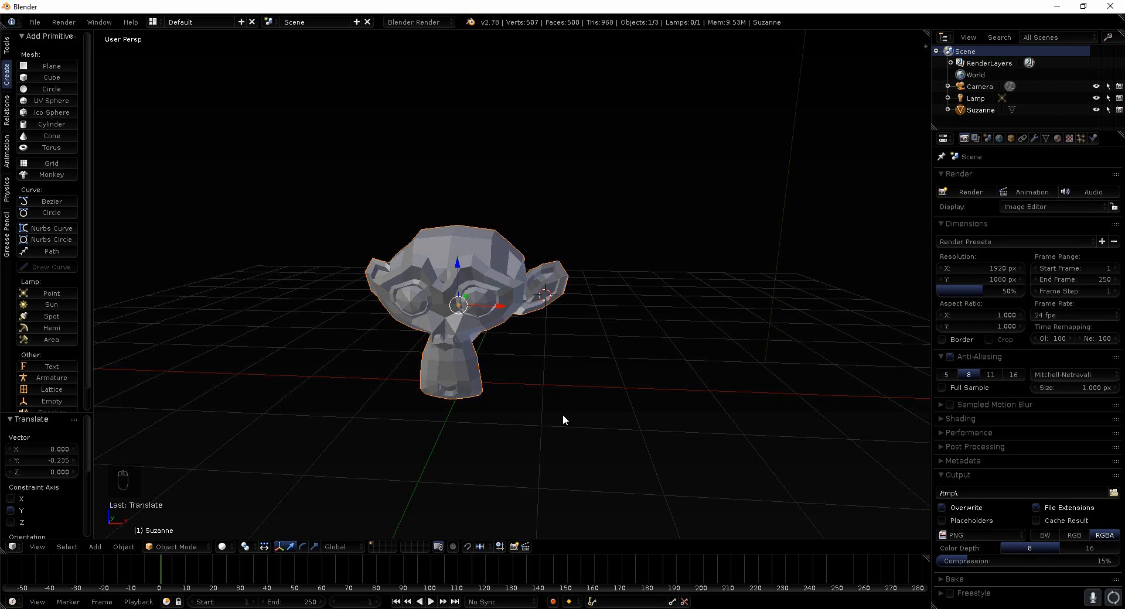
Step: Switch to the top view of the whole scene and examine the monkey head obliquely from above and below
key(KP_7)
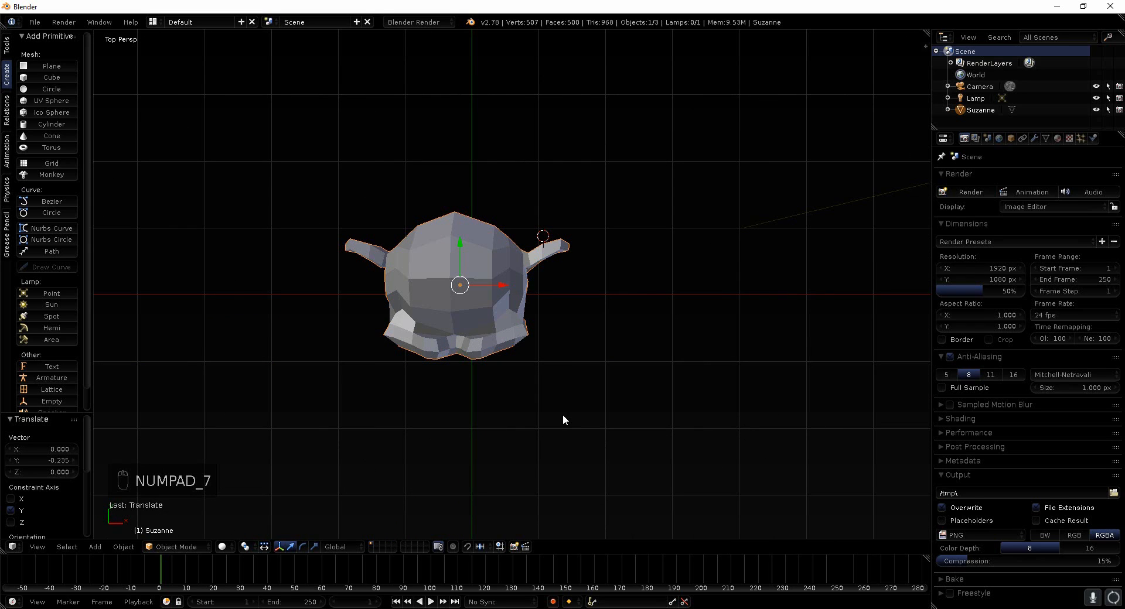
scroll(562, 413, down, 6)
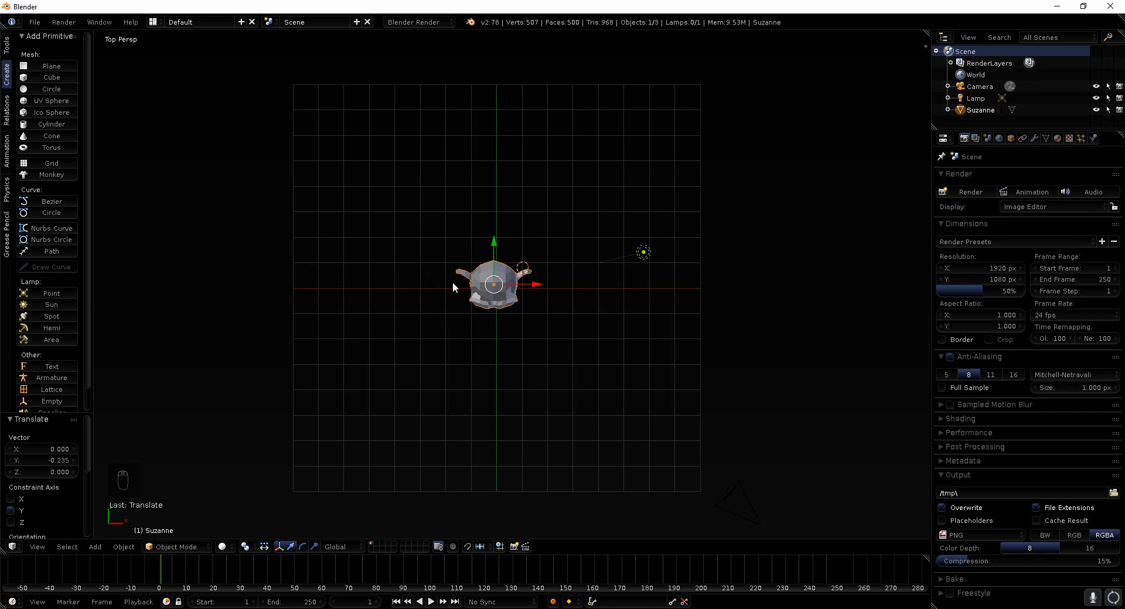
middle_drag(466, 311, 508, 235)
scroll(497, 365, up, 7)
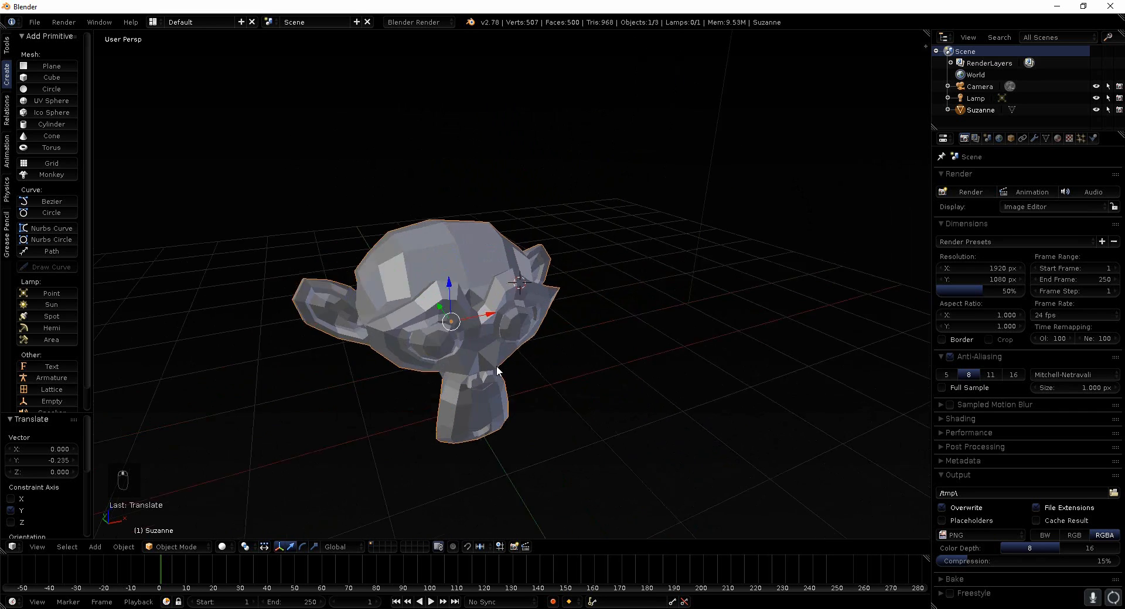
middle_drag(497, 365, 559, 299)
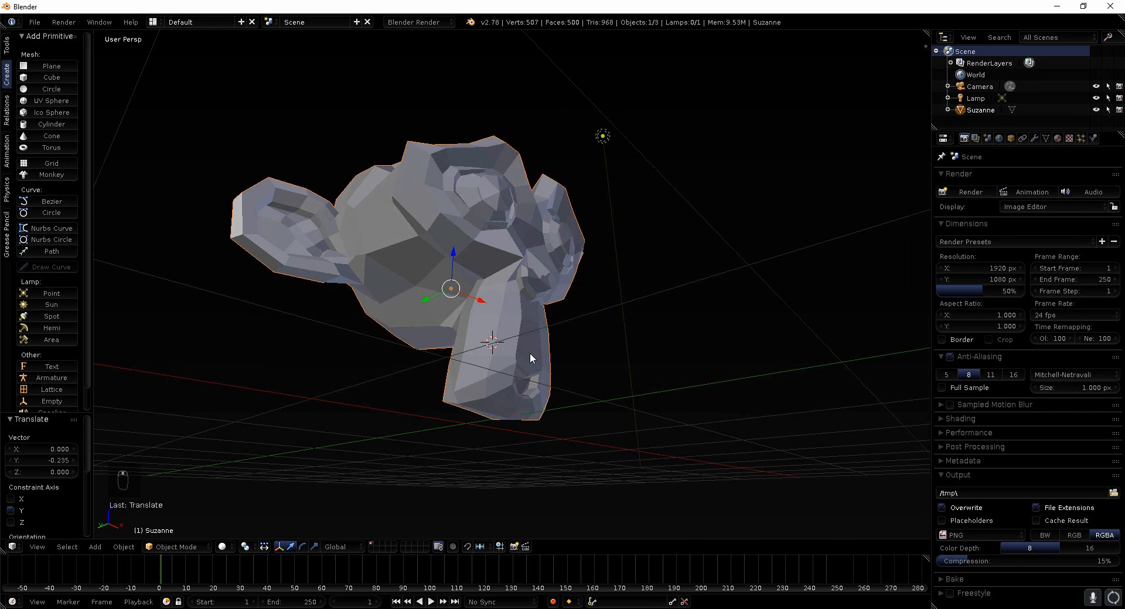
Step: Look at the monkey head in top view, front view and from behind, ending in front view
key(KP_7)
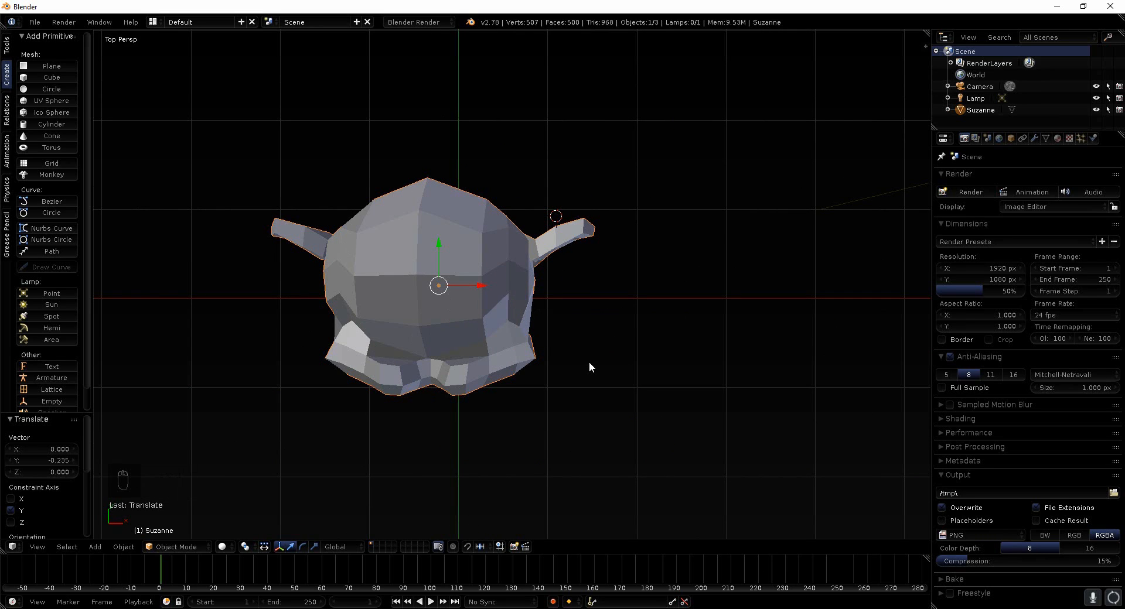
key(KP_1)
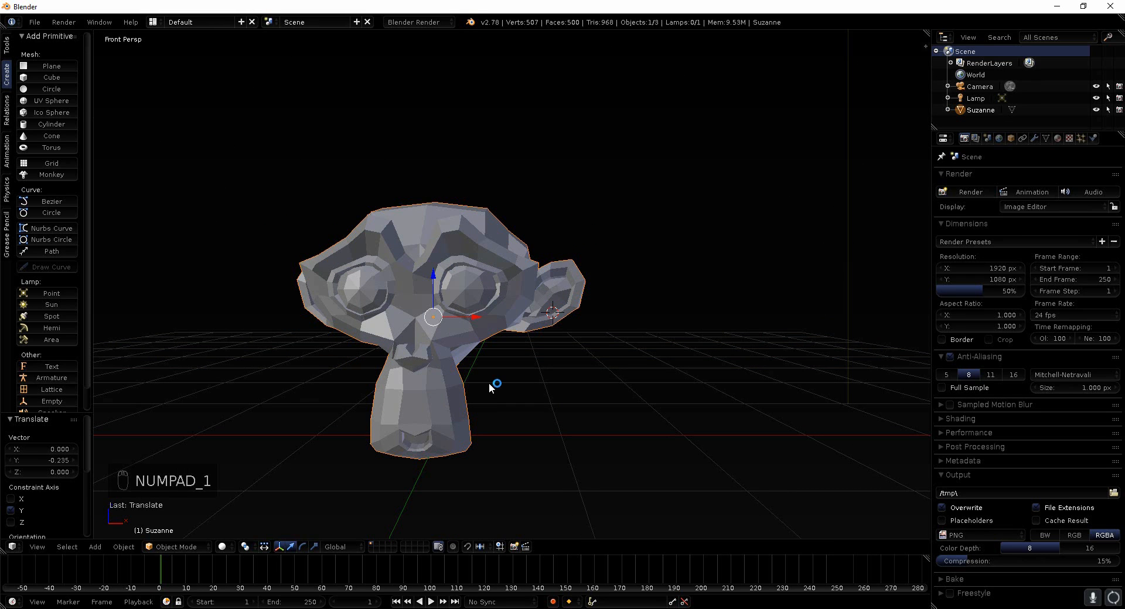
middle_drag(457, 410, 666, 405)
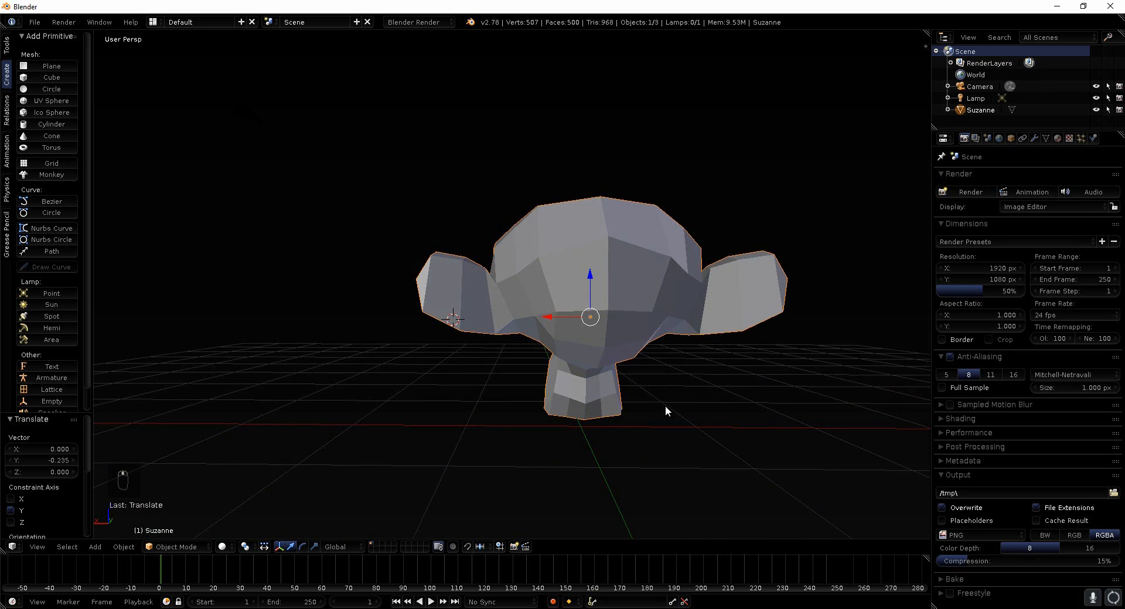
key(KP_1)
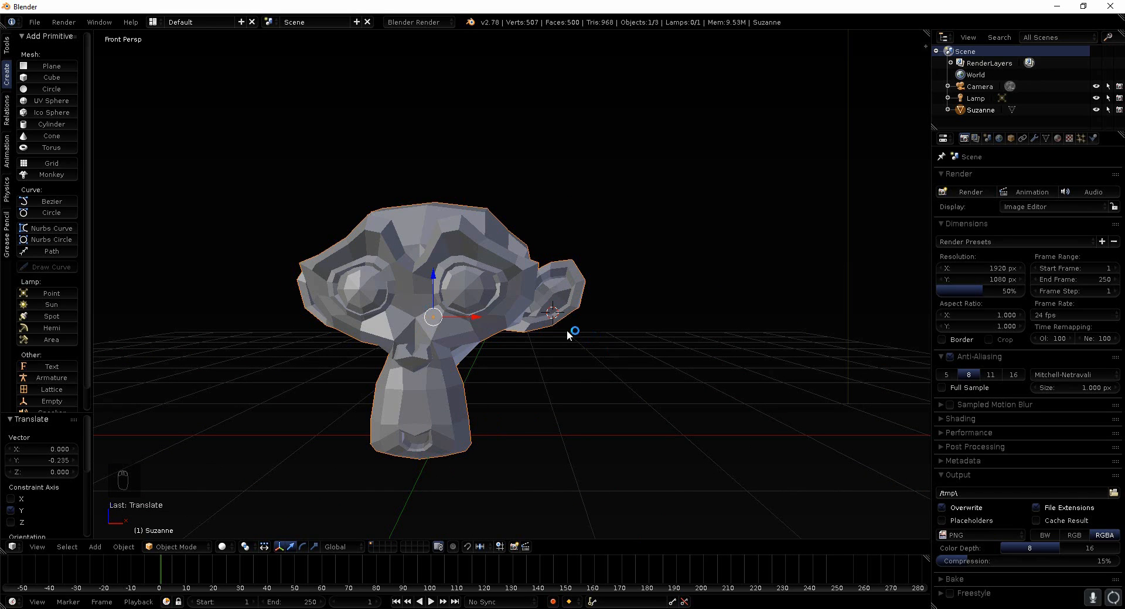
Step: Switch to the right side view, examine the monkey head from an oblique angle, and return to the right view
key(KP_3)
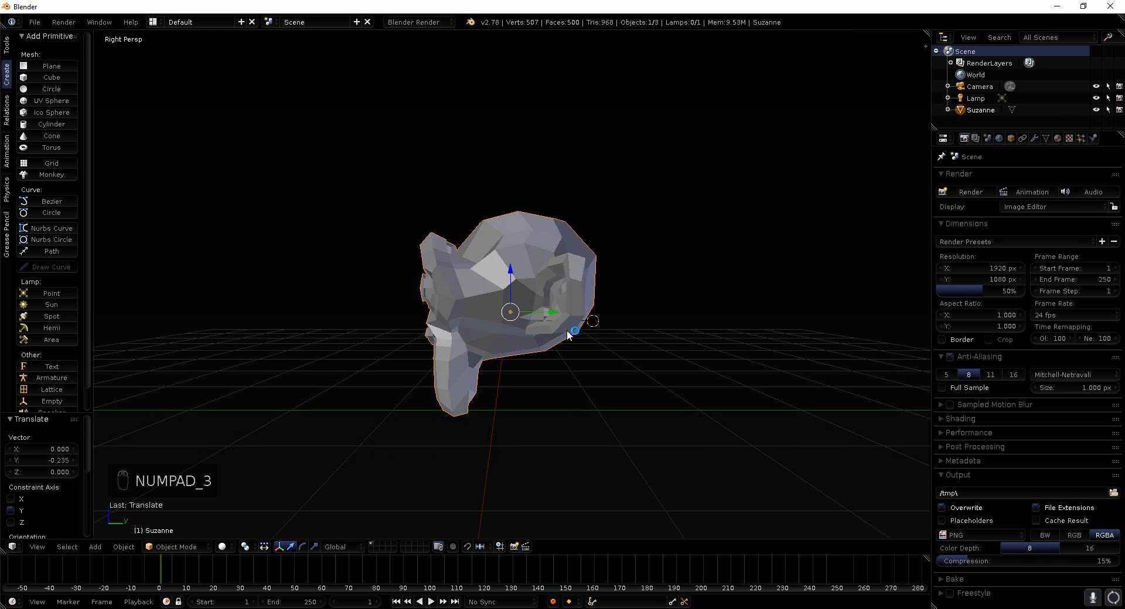
middle_drag(568, 330, 558, 286)
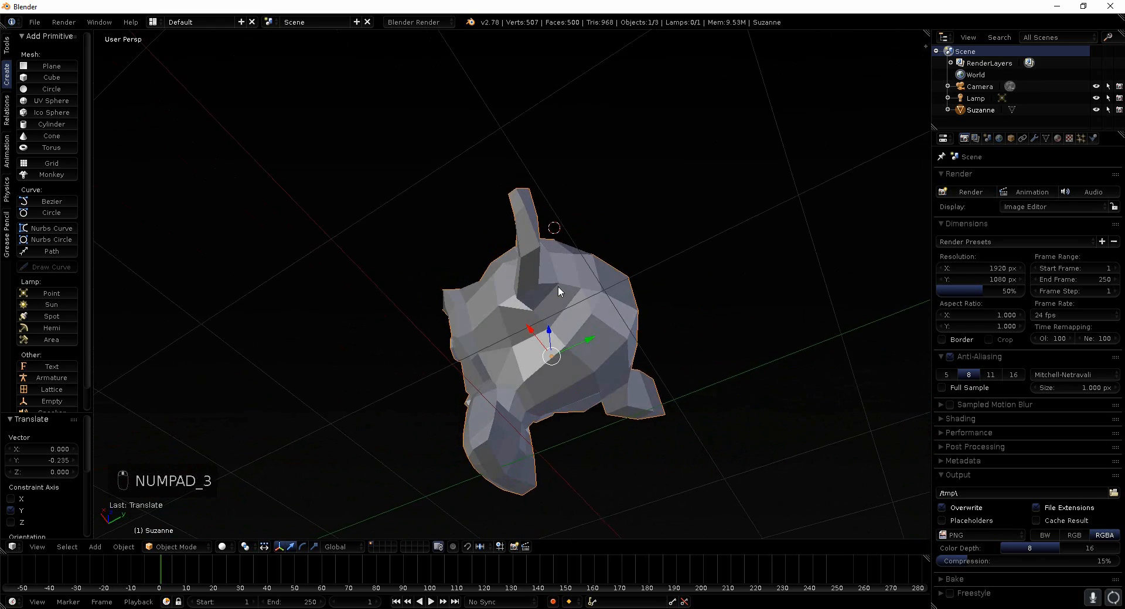
scroll(553, 298, down, 4)
key(KP_3)
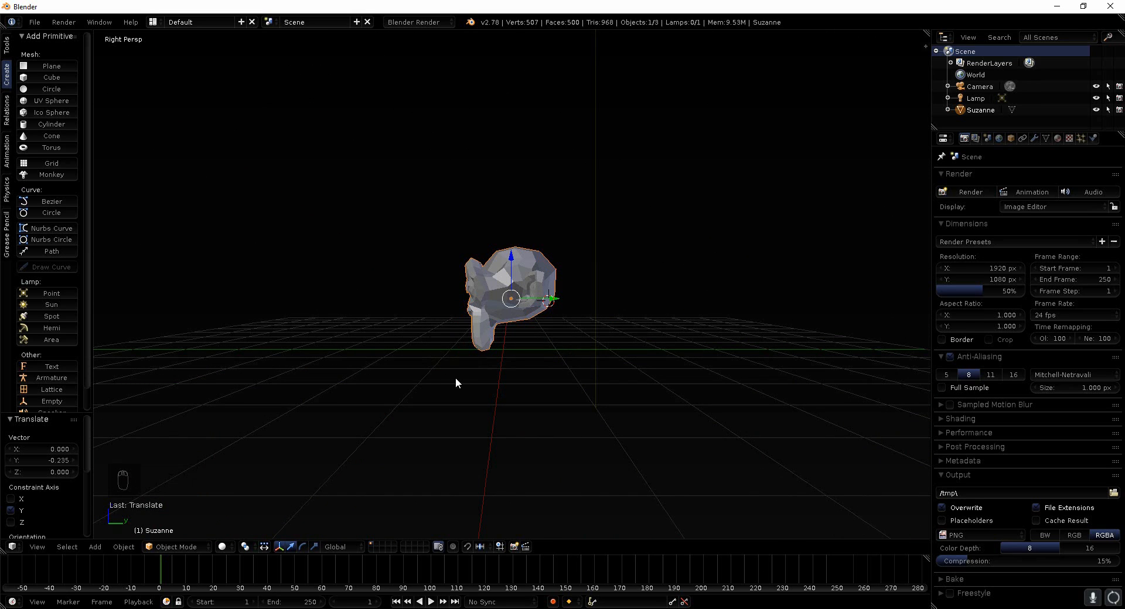
Step: View the monkey head through the scene camera and return to a free perspective view
middle_drag(369, 380, 488, 403)
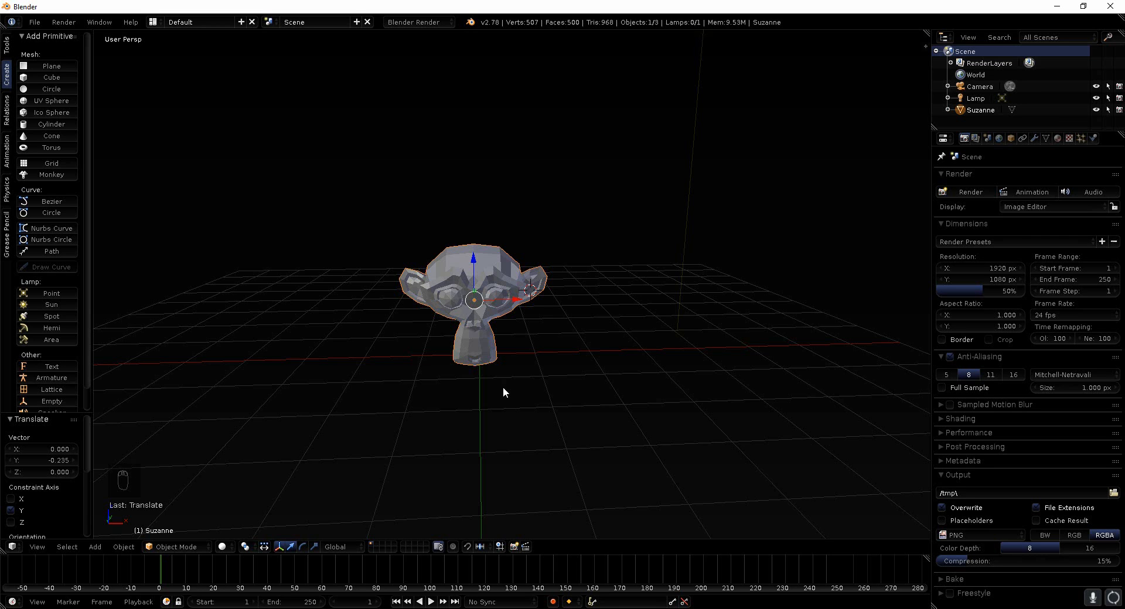
key(KP_0)
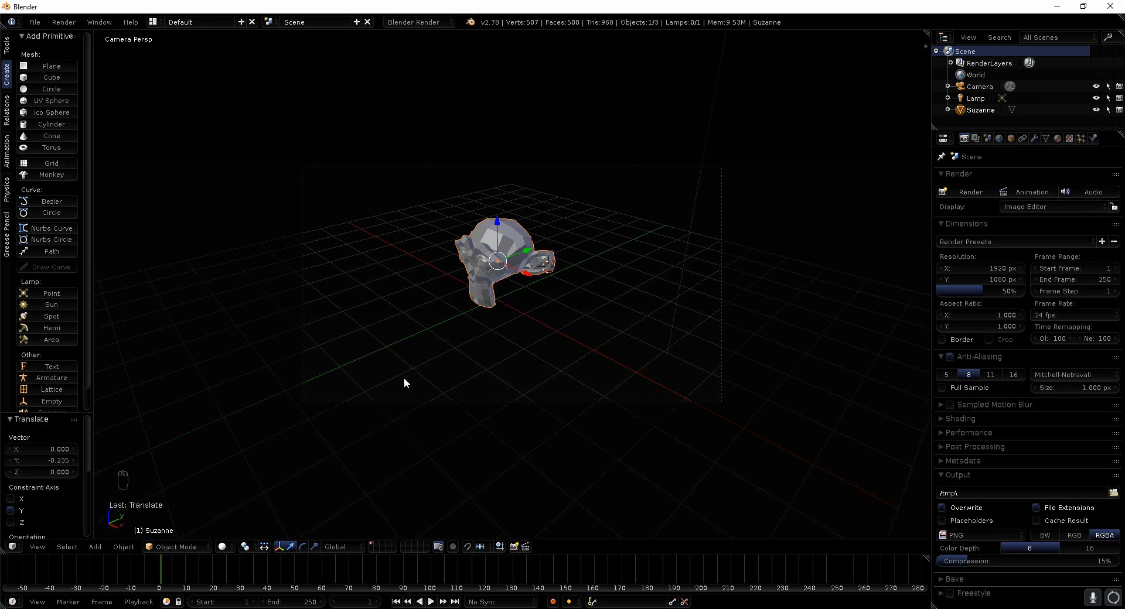
middle_drag(348, 380, 504, 355)
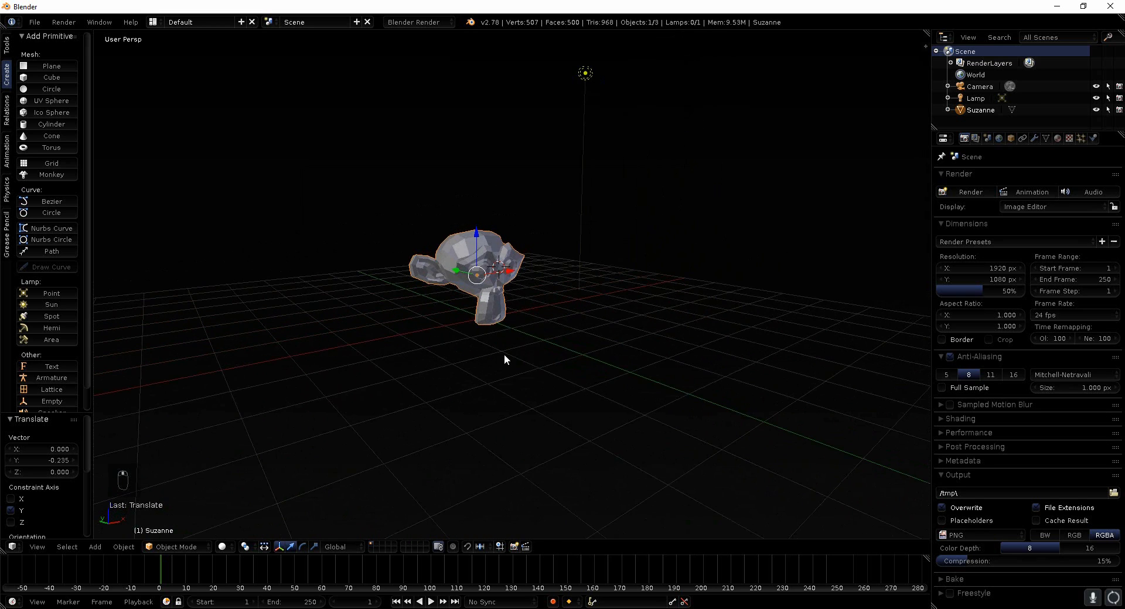
Step: Select the camera and move it about 3.963 units along the global Y axis
middle_drag(642, 379, 404, 384)
scroll(505, 380, down, 3)
right_click(298, 296)
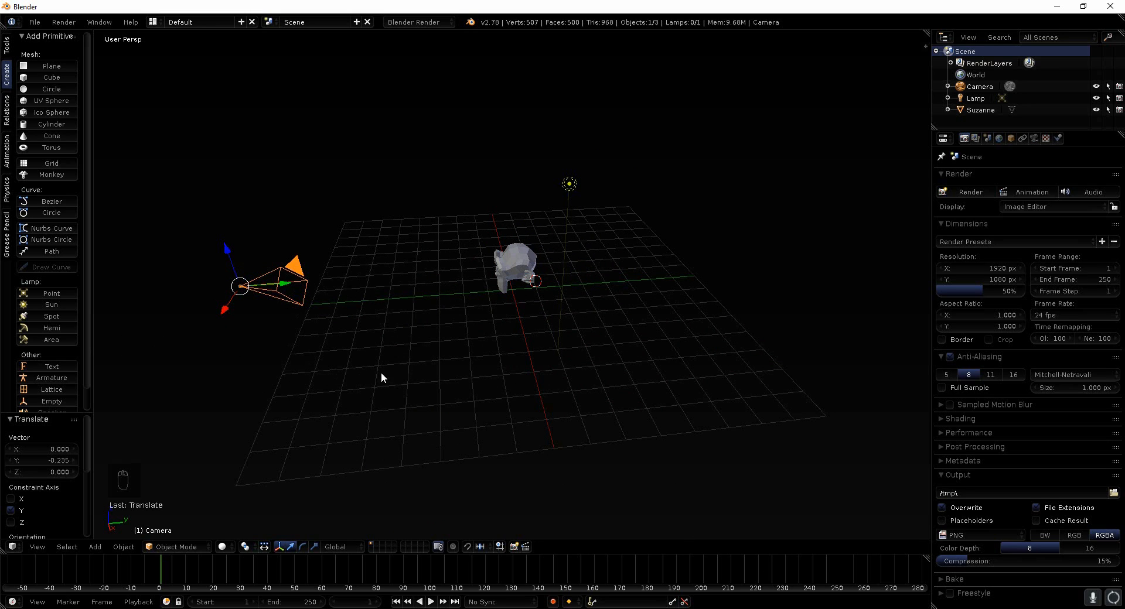
right_click(516, 266)
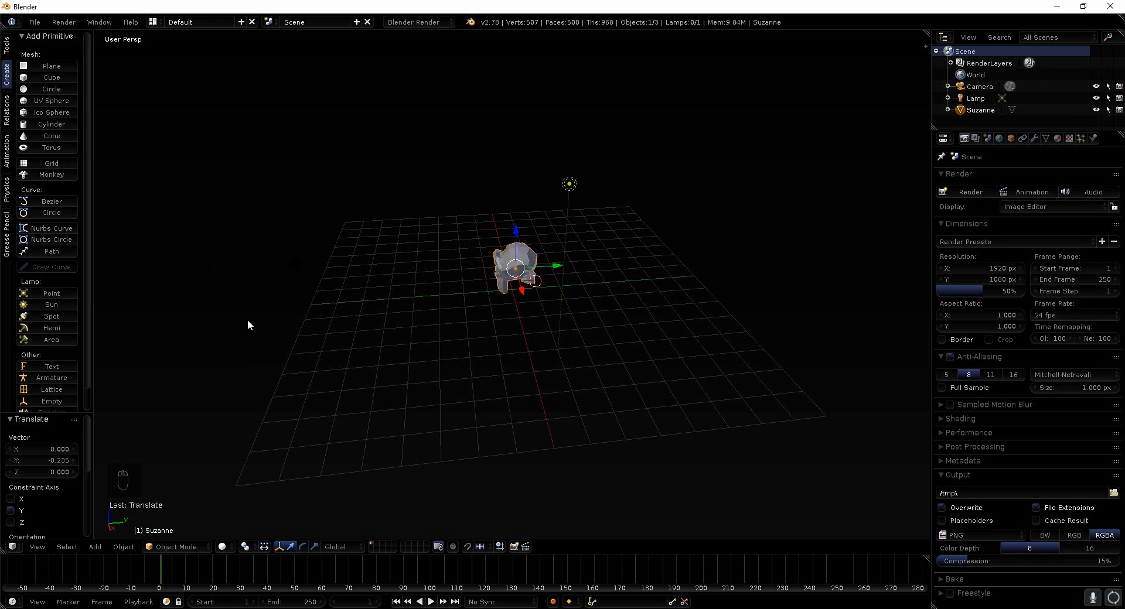
right_click(290, 269)
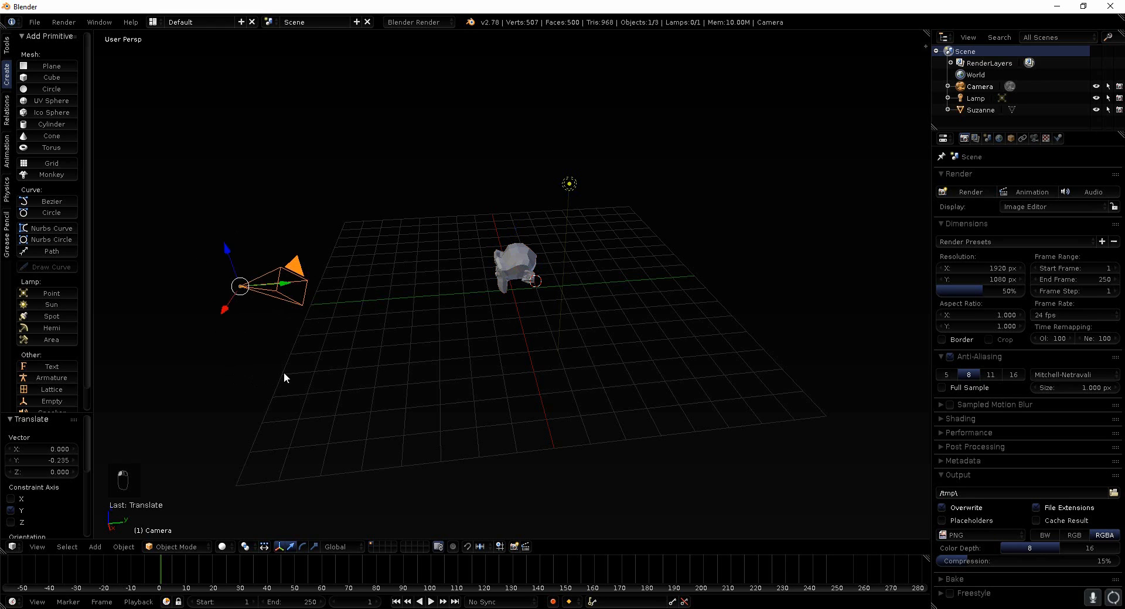
middle_drag(284, 373, 518, 383)
drag(516, 374, 515, 174)
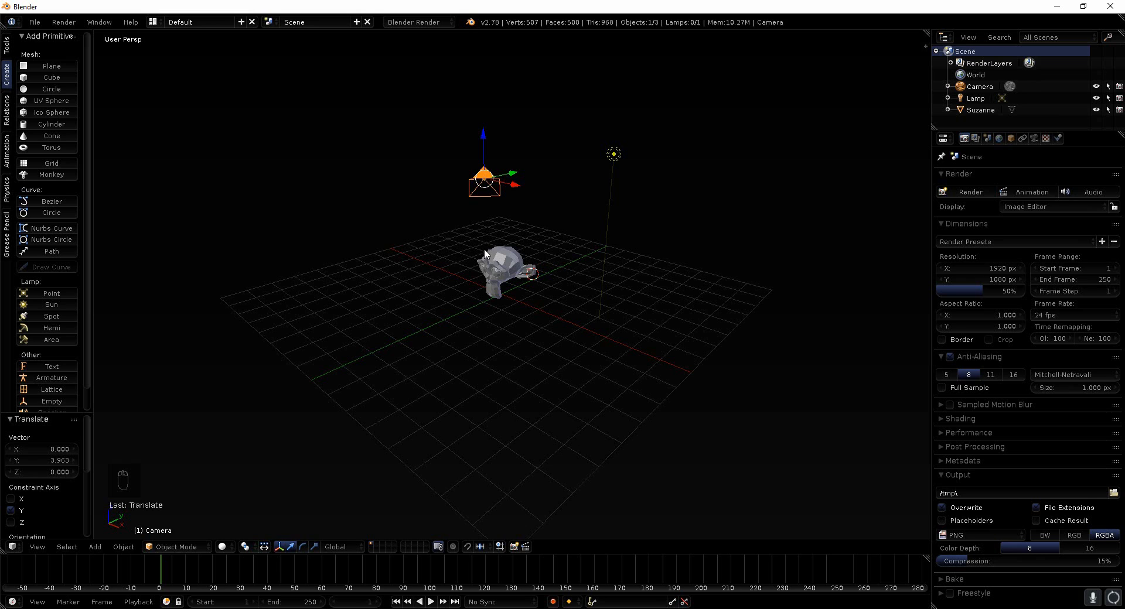
Step: View the scene through the repositioned camera, and orbit a free perspective view in front of the monkey head
key(KP_0)
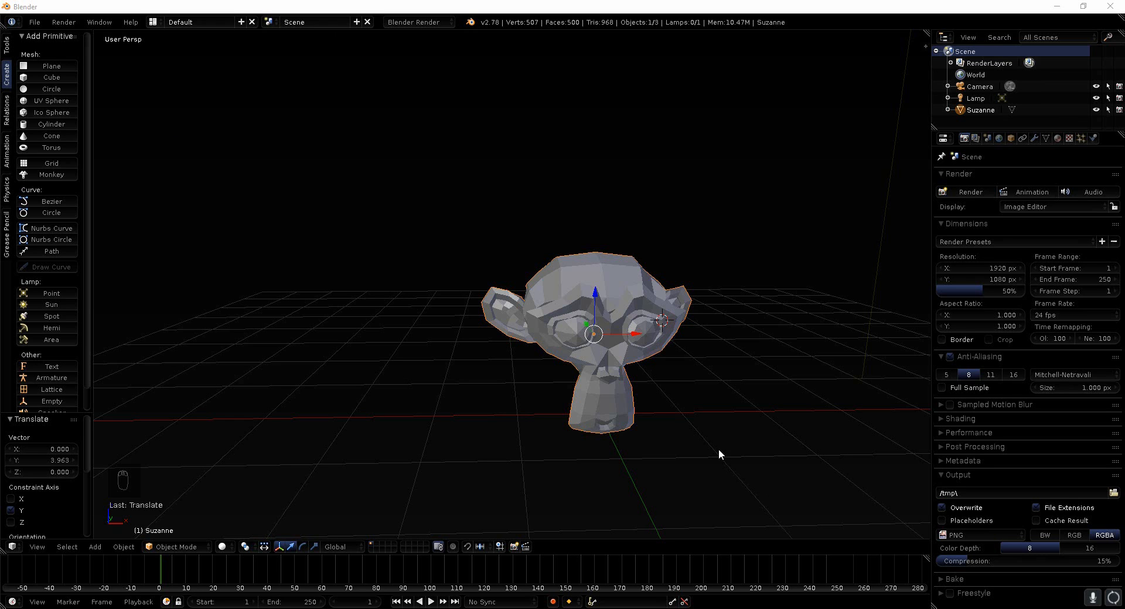
middle_drag(719, 450, 657, 375)
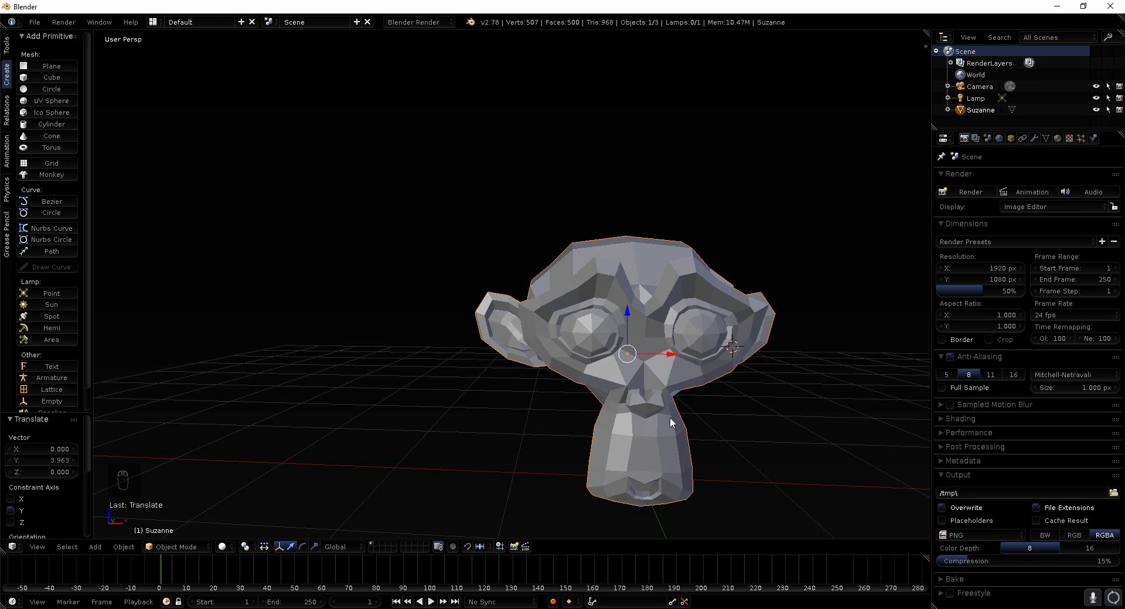
Step: Pan the view horizontally back and forth across the monkey head, ending with the head near the middle of the view
ctrl+scroll(670, 417, down, 6)
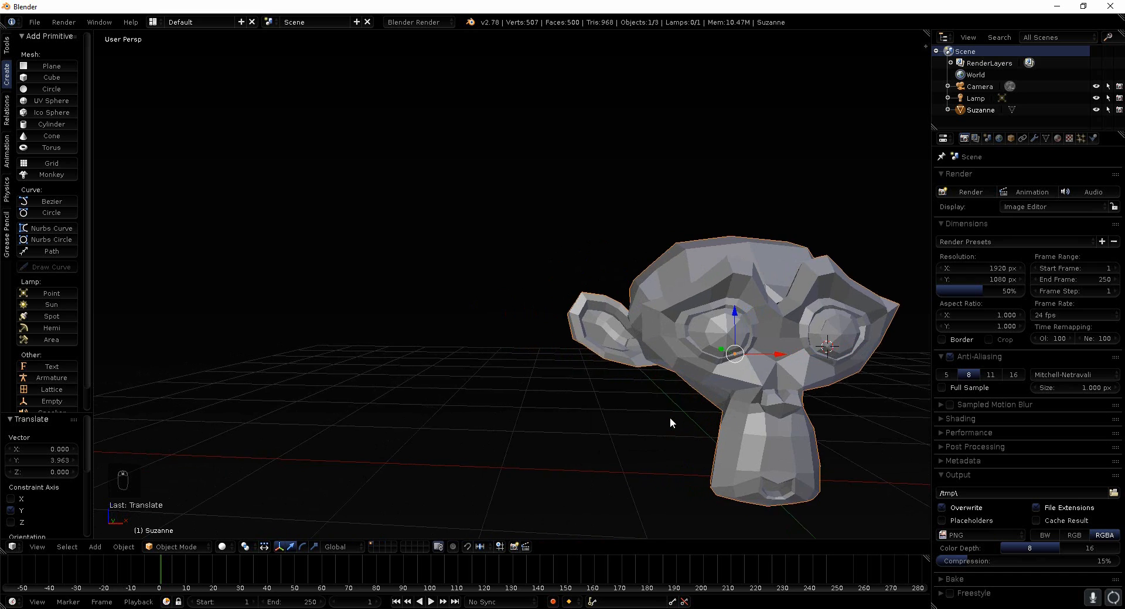
ctrl+scroll(670, 417, up, 4)
ctrl+scroll(670, 417, up, 6)
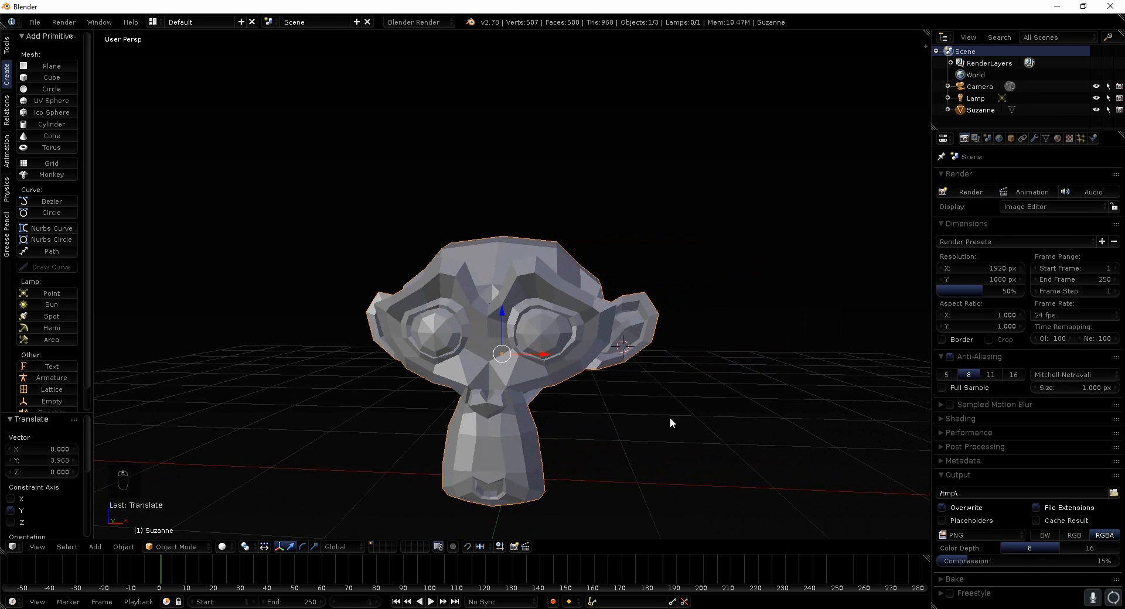
ctrl+scroll(670, 417, up, 3)
ctrl+scroll(669, 418, down, 5)
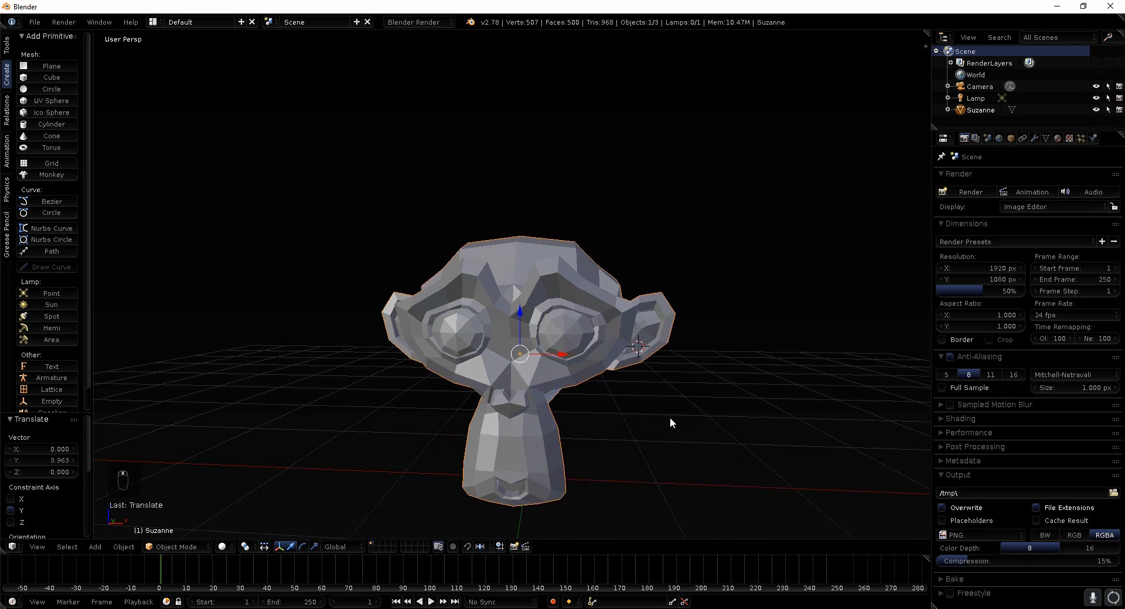
ctrl+scroll(670, 417, down, 2)
ctrl+scroll(671, 417, up, 5)
ctrl+scroll(670, 417, up, 6)
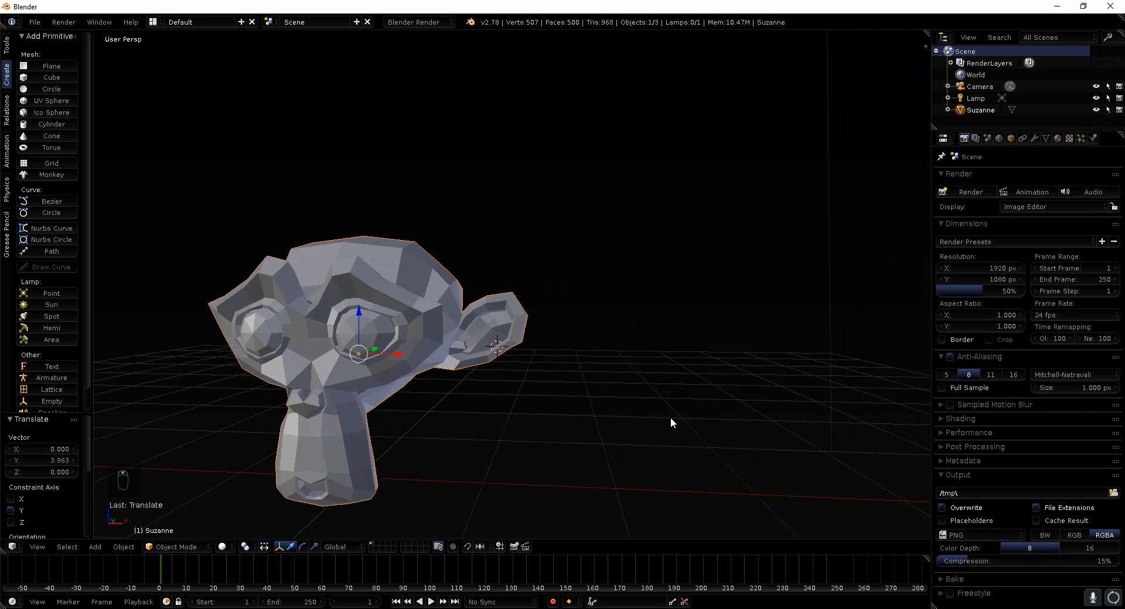
ctrl+scroll(670, 417, up, 5)
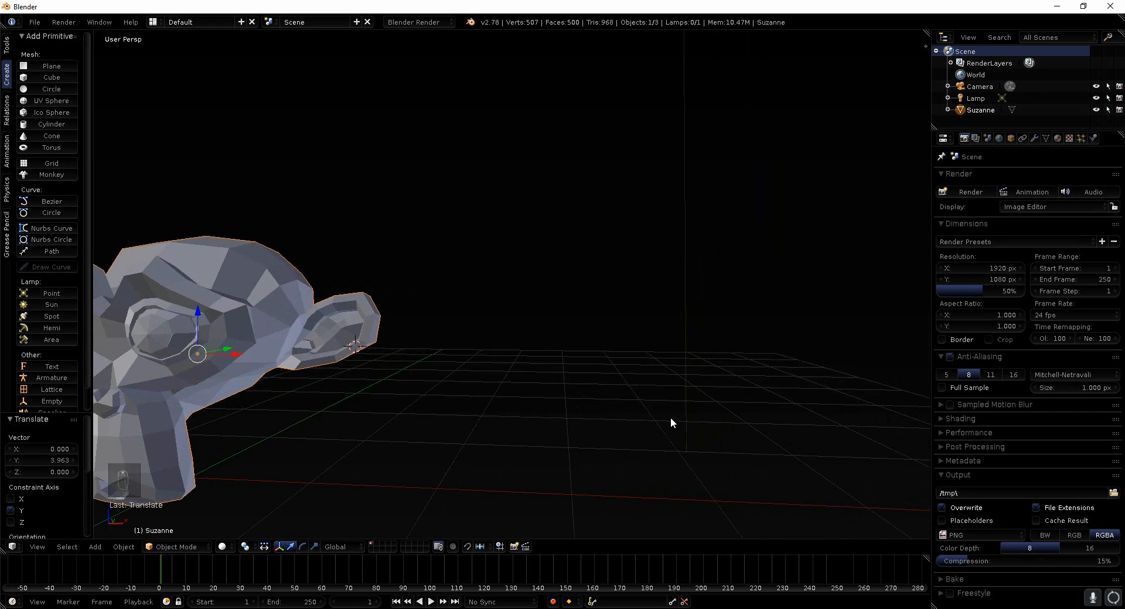
ctrl+scroll(670, 417, up, 2)
ctrl+scroll(670, 418, down, 7)
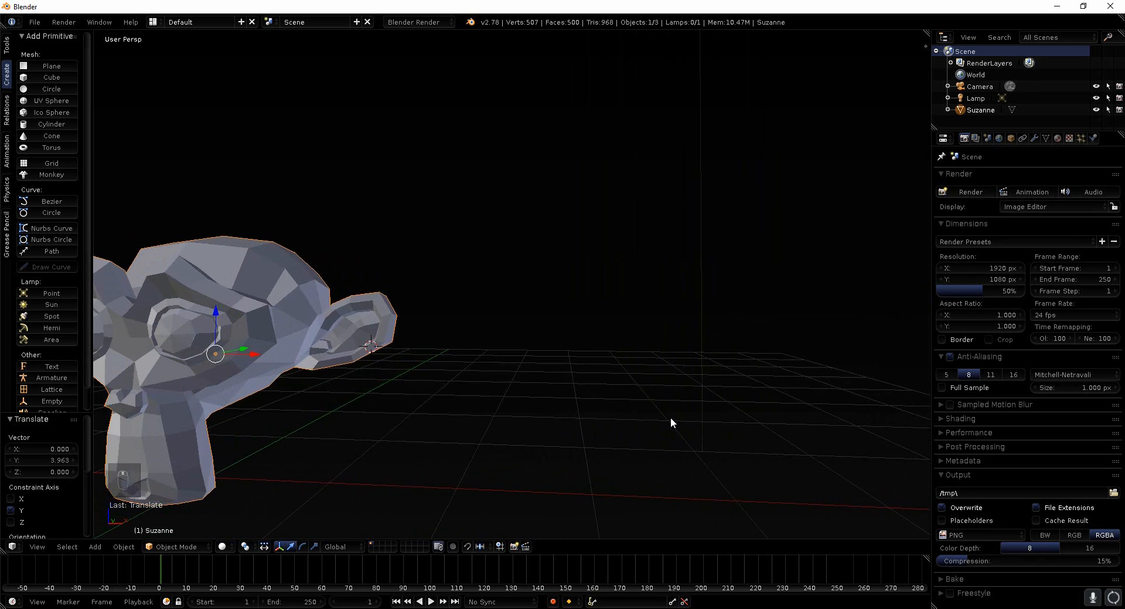
ctrl+scroll(671, 418, down, 8)
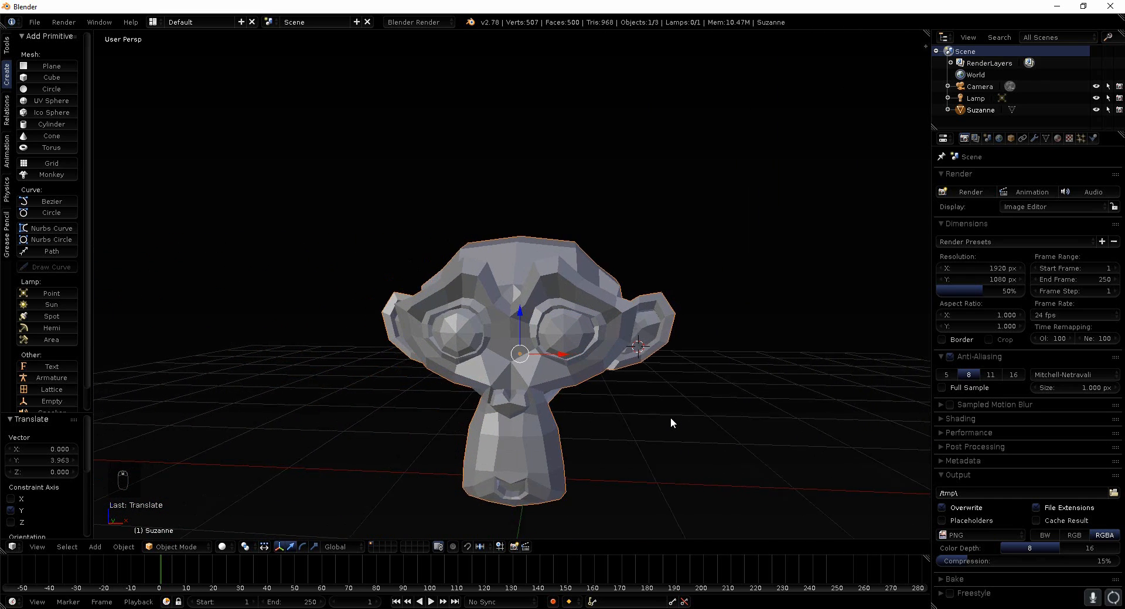
ctrl+scroll(670, 418, up, 3)
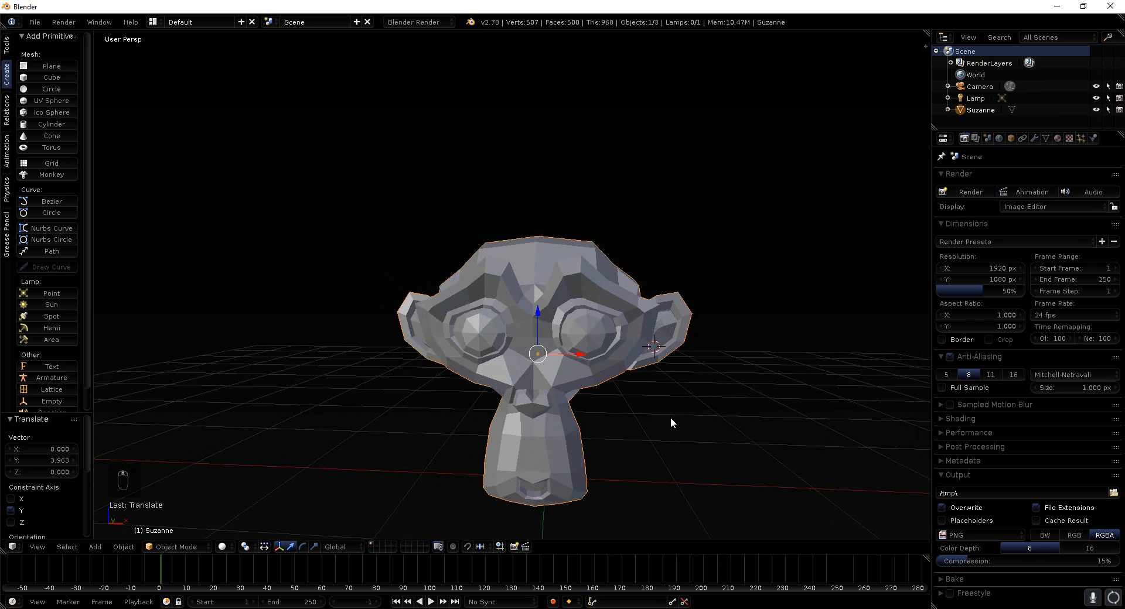
ctrl+scroll(670, 417, down, 8)
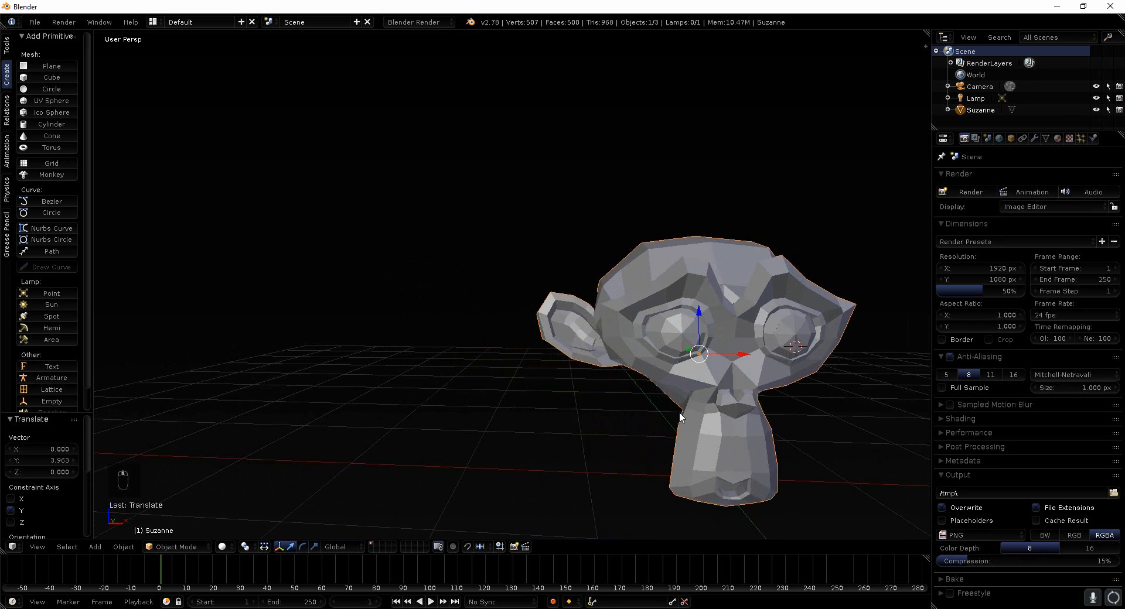
ctrl+scroll(680, 413, up, 12)
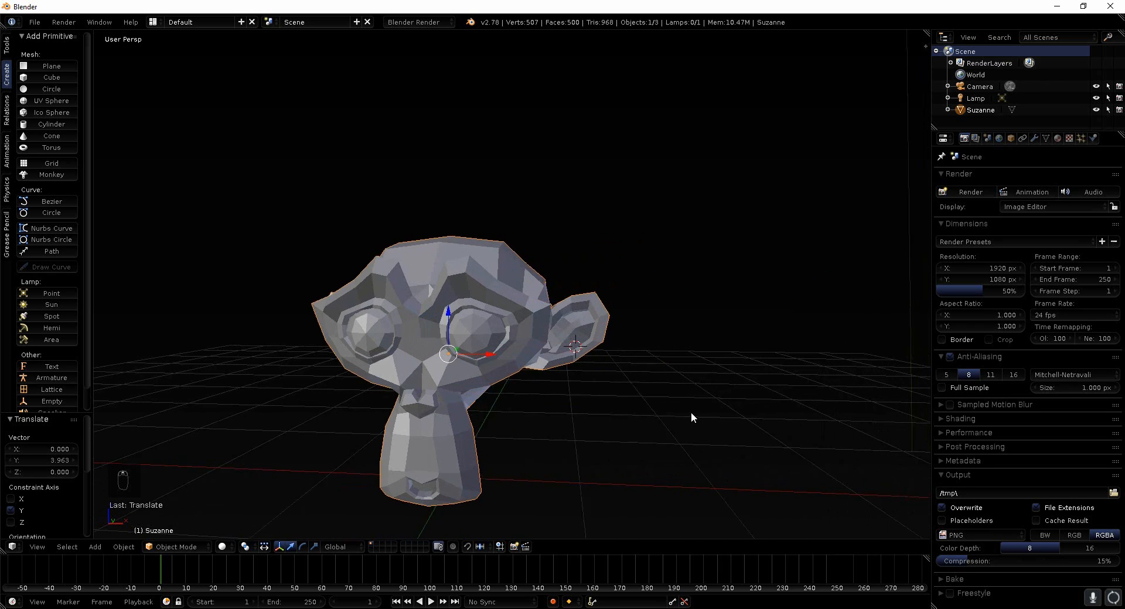
ctrl+scroll(691, 413, up, 8)
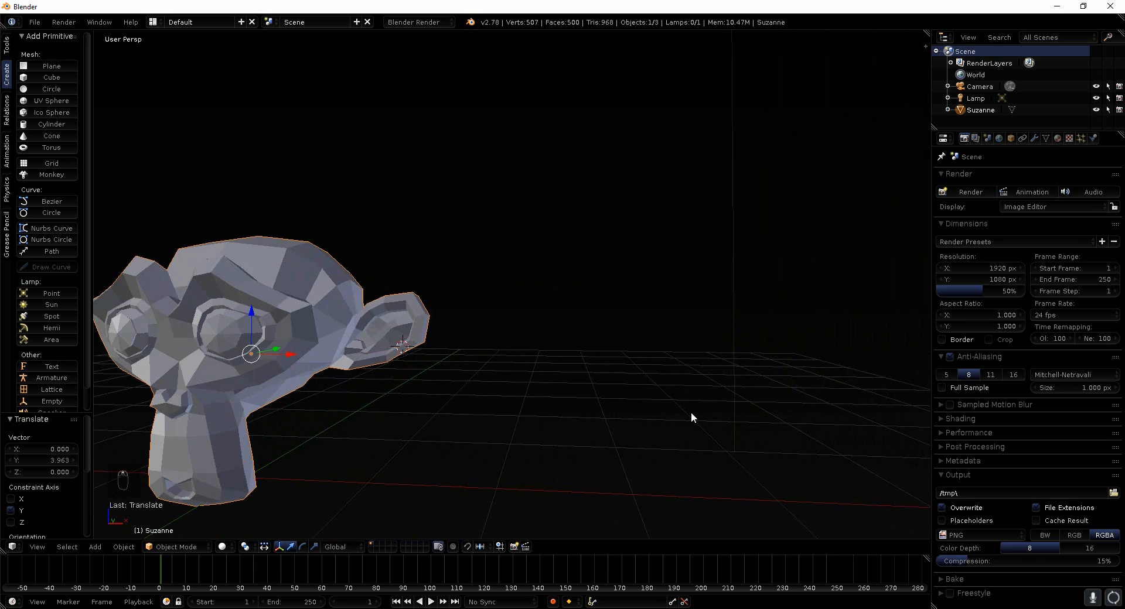
ctrl+scroll(691, 413, down, 12)
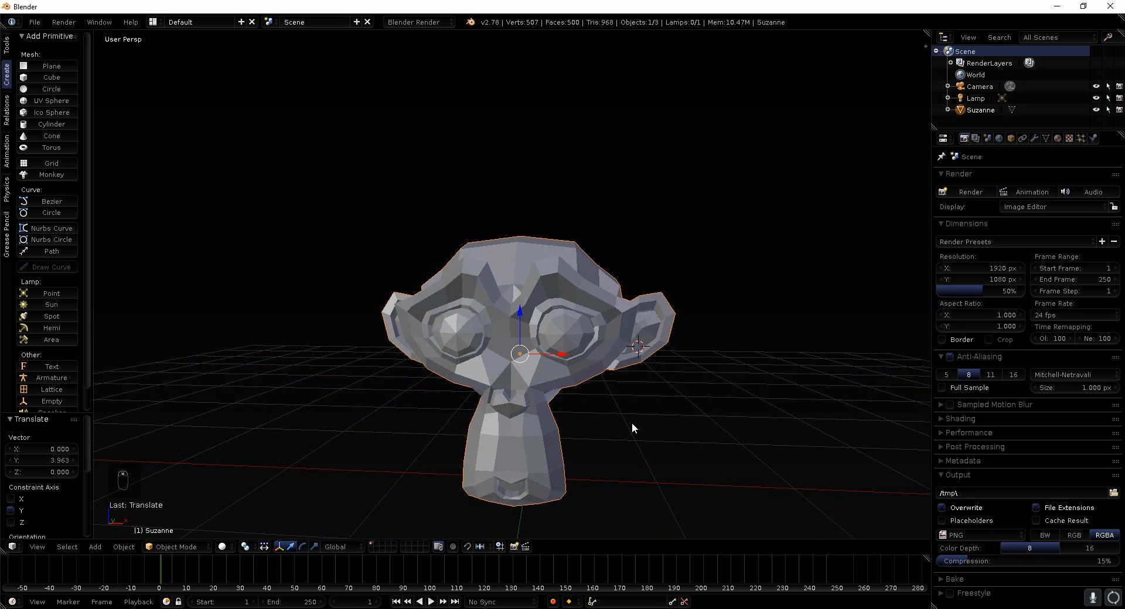
Step: Zoom out and orbit the view downward in fixed increments through full vertical turns, ending at a low front view of the monkey head
scroll(632, 423, down, 3)
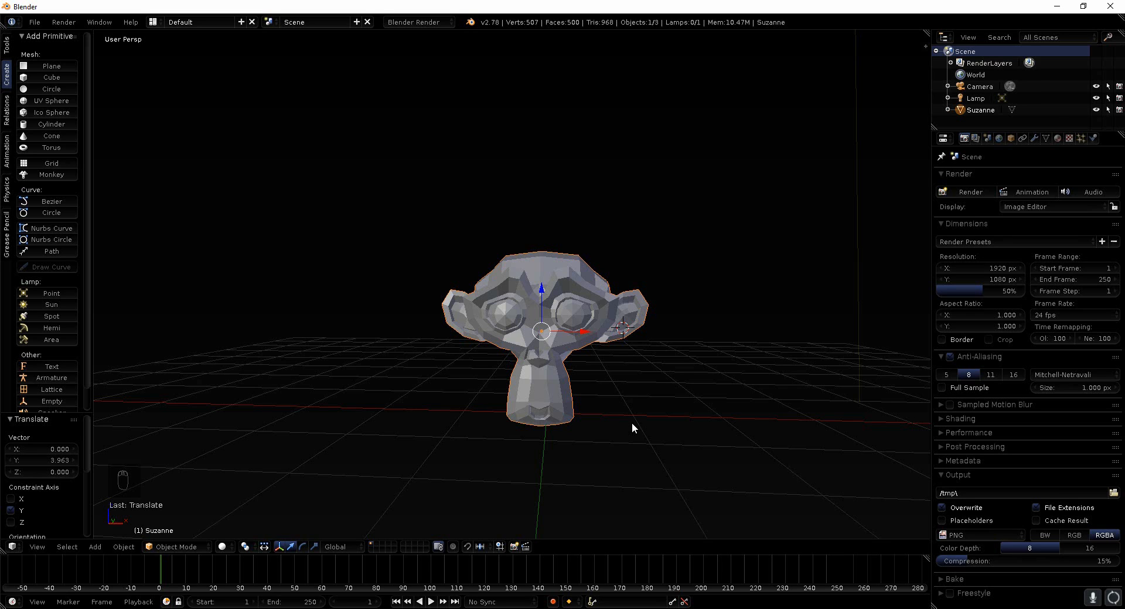
key(KP_2)
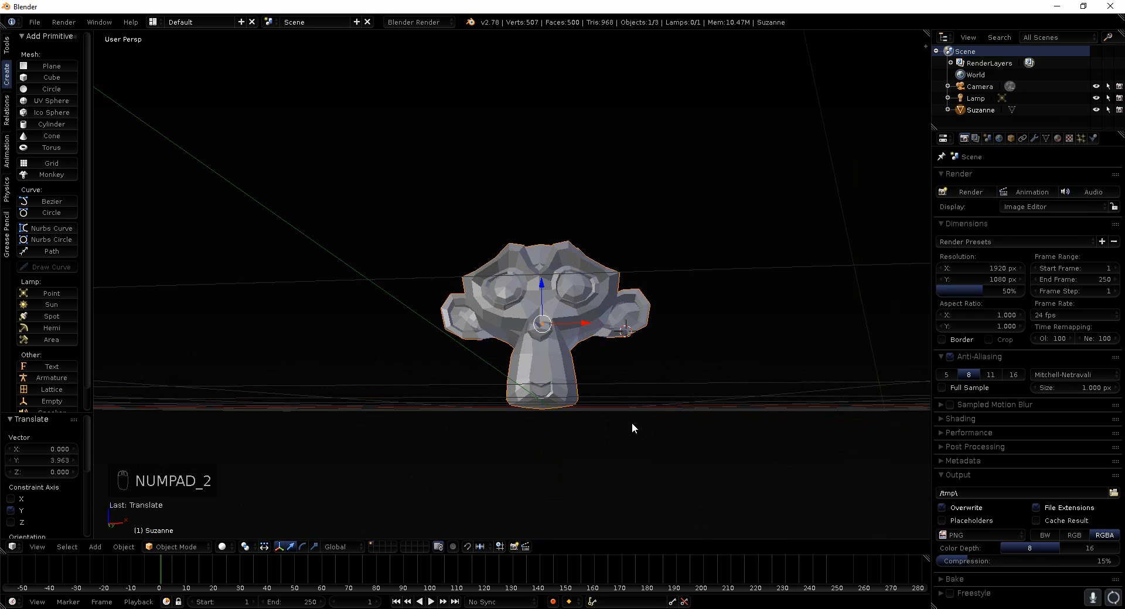
key(KP_2)
key(KP_2)
key(KP_2)
key(KP_2)
key(KP_2)
key(KP_2)
key(KP_2)
key(KP_2)
key(KP_2)
key(KP_2)
key(KP_2)
key(KP_2)
key(KP_2)
key(KP_2)
key(KP_2)
key(KP_2)
key(KP_2)
key(KP_2)
key(KP_2)
key(KP_2)
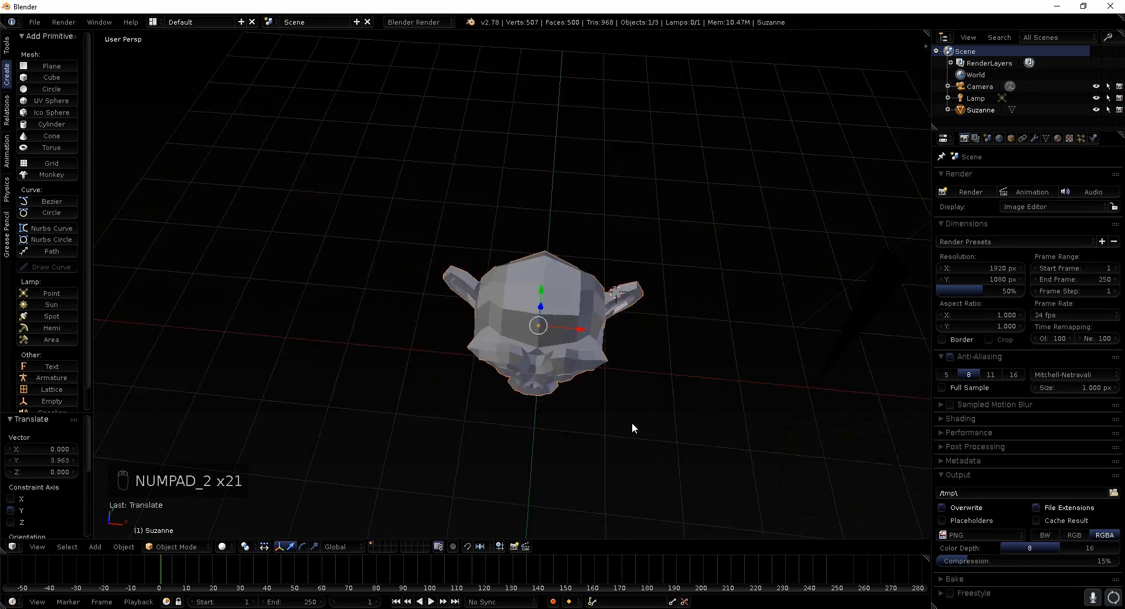
key(KP_2)
key(KP_2)
key(KP_2)
key(KP_2)
key(KP_2)
key(KP_2)
key(KP_2)
key(KP_2)
key(KP_2)
key(KP_2)
key(KP_2)
key(KP_2)
key(KP_2)
key(KP_2)
key(KP_2)
key(KP_2)
key(KP_2)
key(KP_2)
key(KP_2)
key(KP_2)
key(KP_2)
key(KP_2)
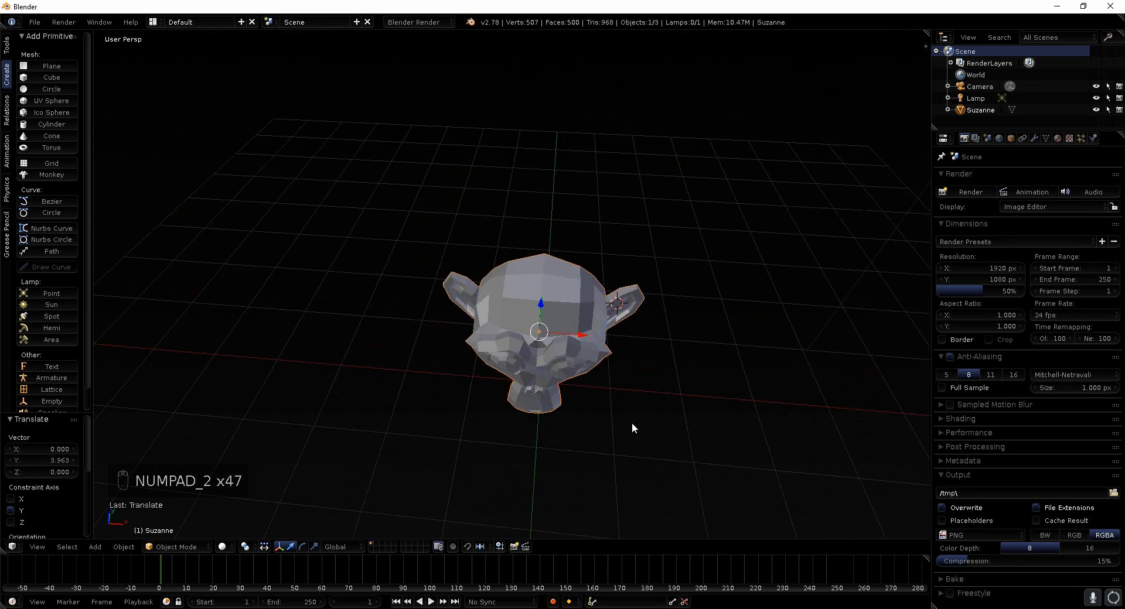
key(KP_2)
key(KP_2)
key(KP_2)
key(KP_2)
key(KP_2)
key(KP_2)
key(KP_2)
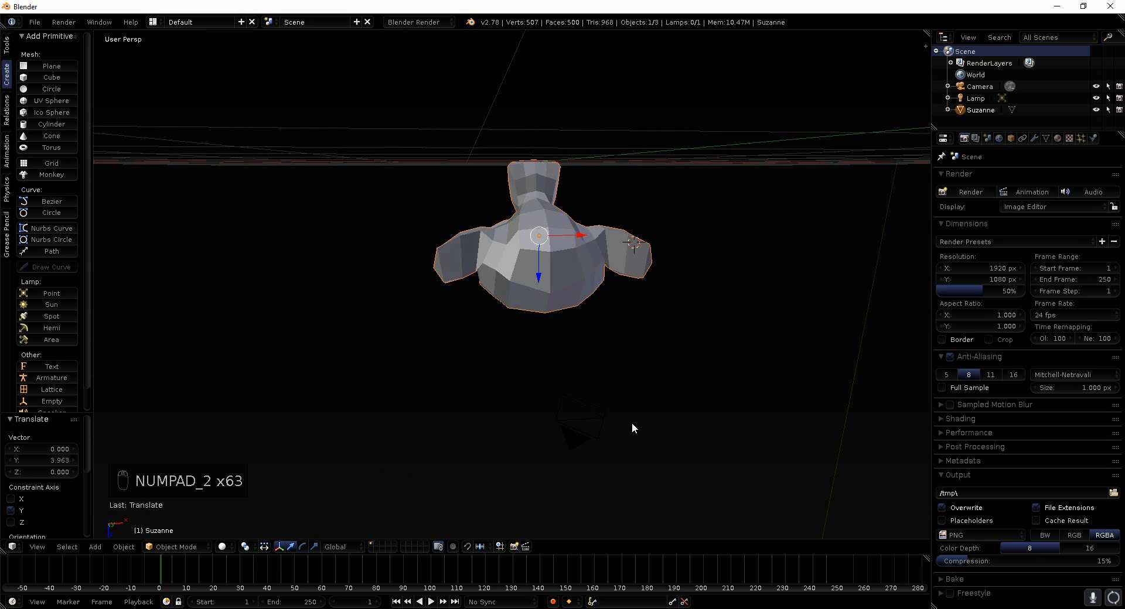
key(KP_2)
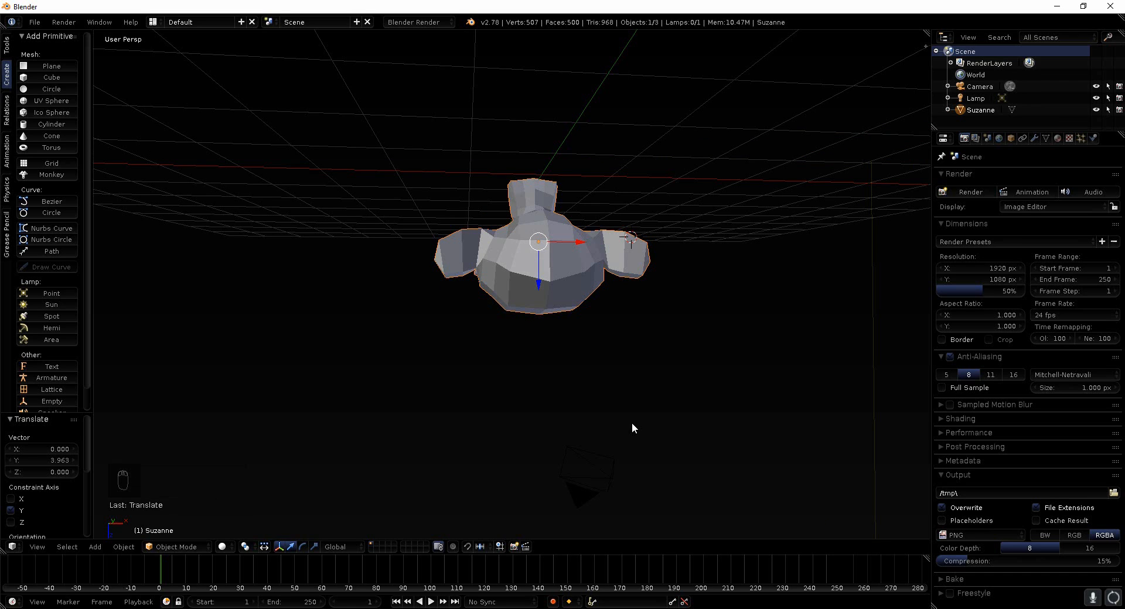
key(KP_2)
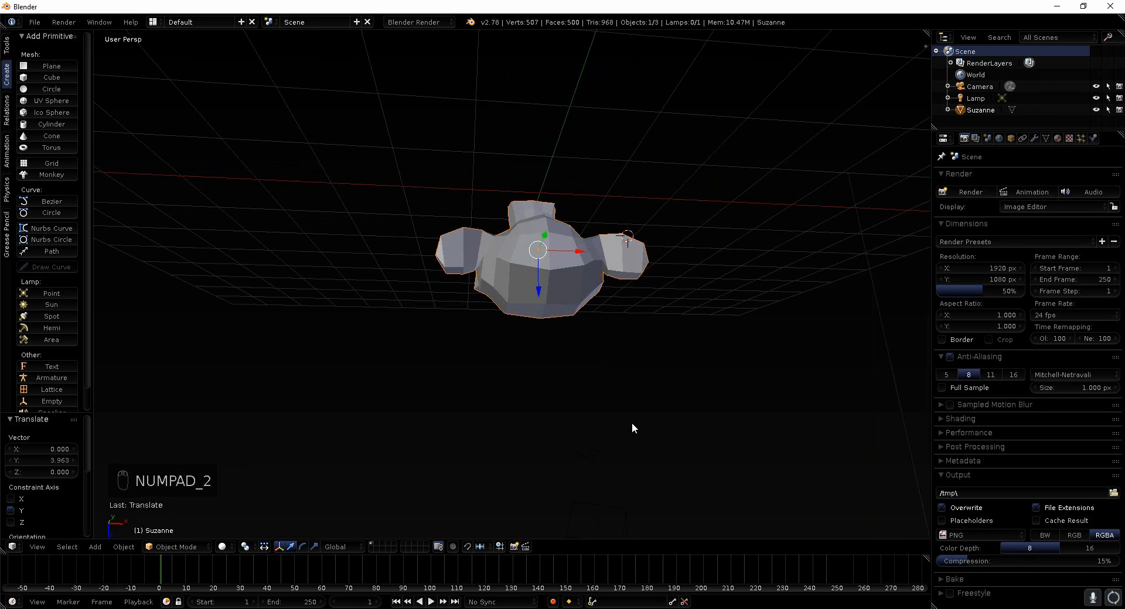
key(KP_2)
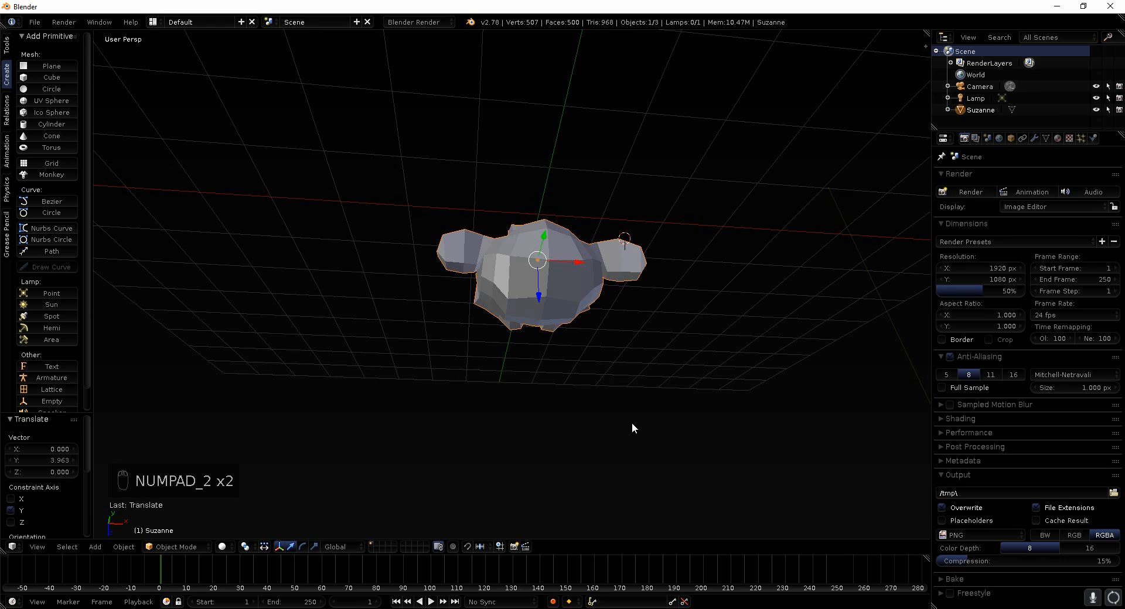
key(KP_2)
key(KP_2)
key(KP_2)
key(KP_2)
key(KP_2)
key(KP_2)
key(KP_2)
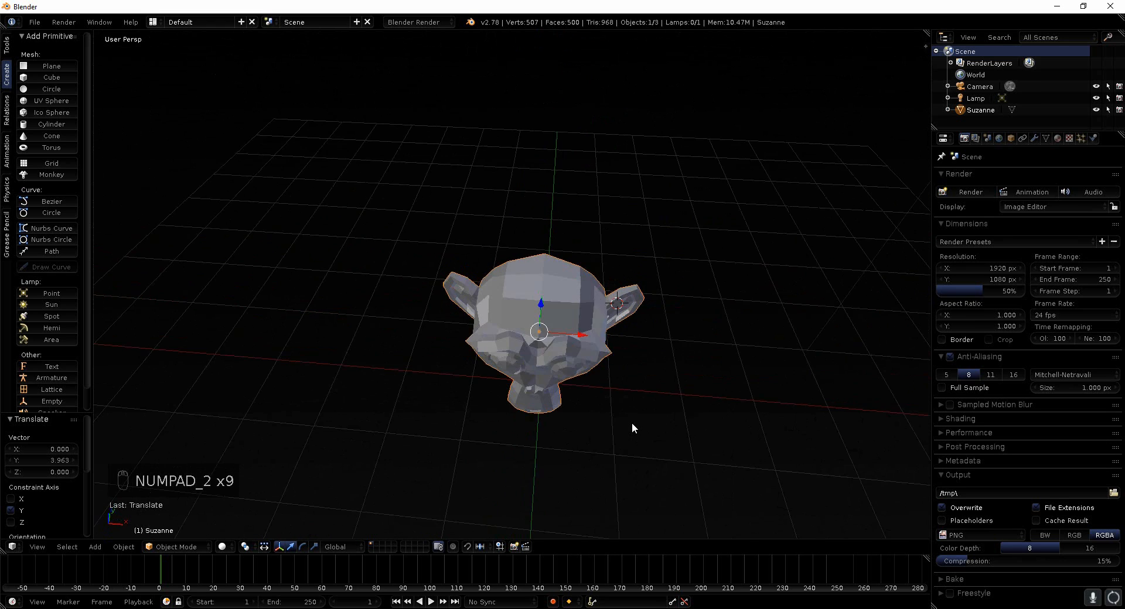
key(KP_2)
key(KP_2)
key(KP_2)
key(KP_2)
key(KP_2)
key(KP_2)
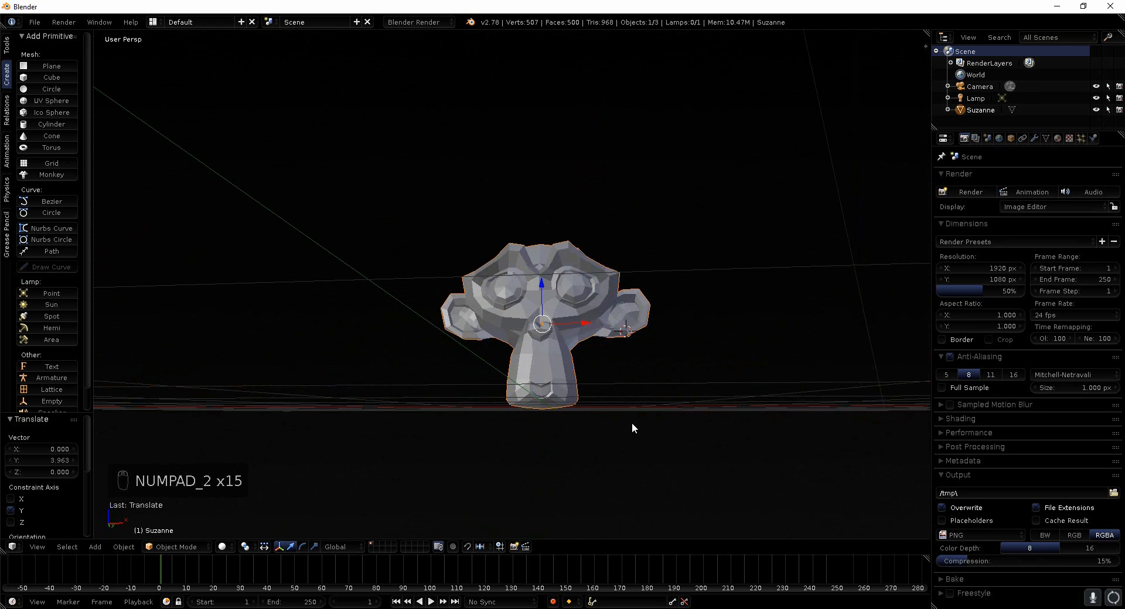
Step: Orbit the view upward in fixed increments over the monkey head and around it, ending at a slightly raised front view
key(KP_8)
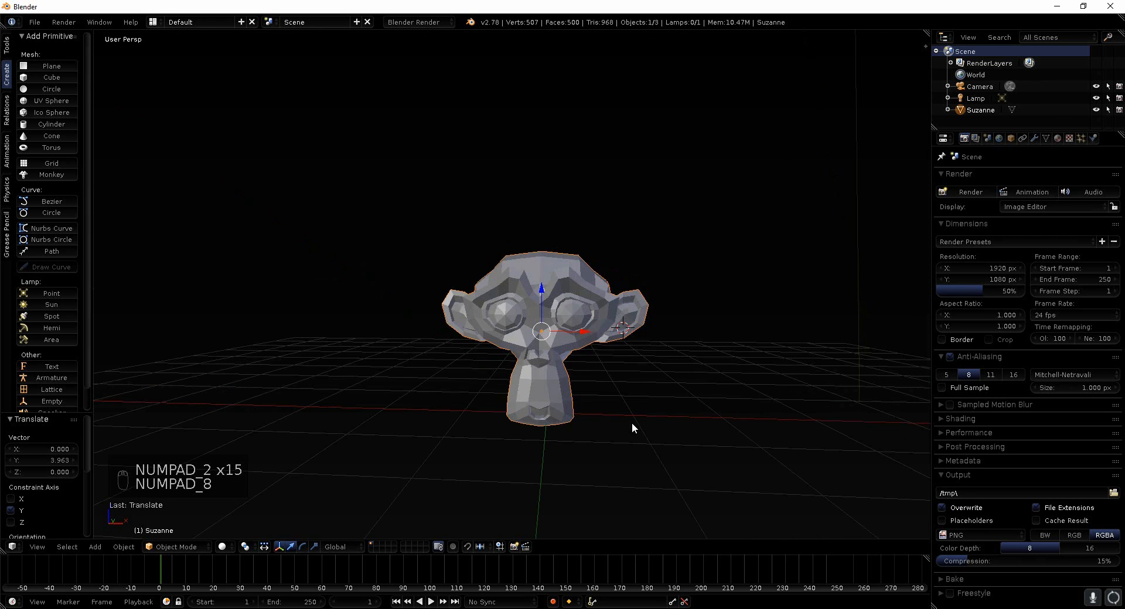
key(KP_8)
key(KP_8)
key(KP_8)
key(KP_8)
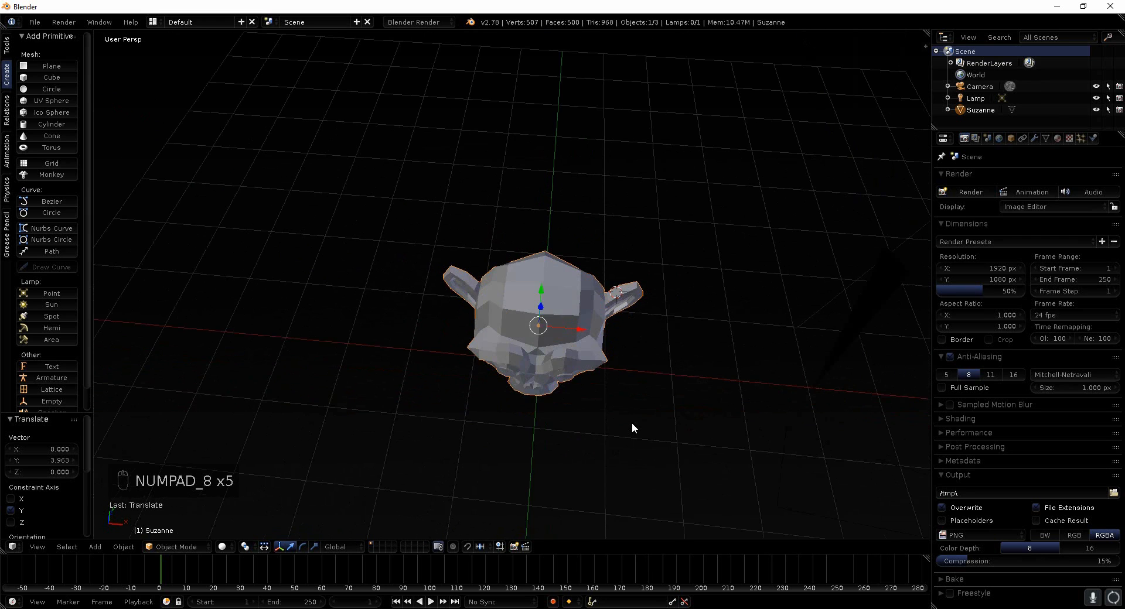
key(KP_2)
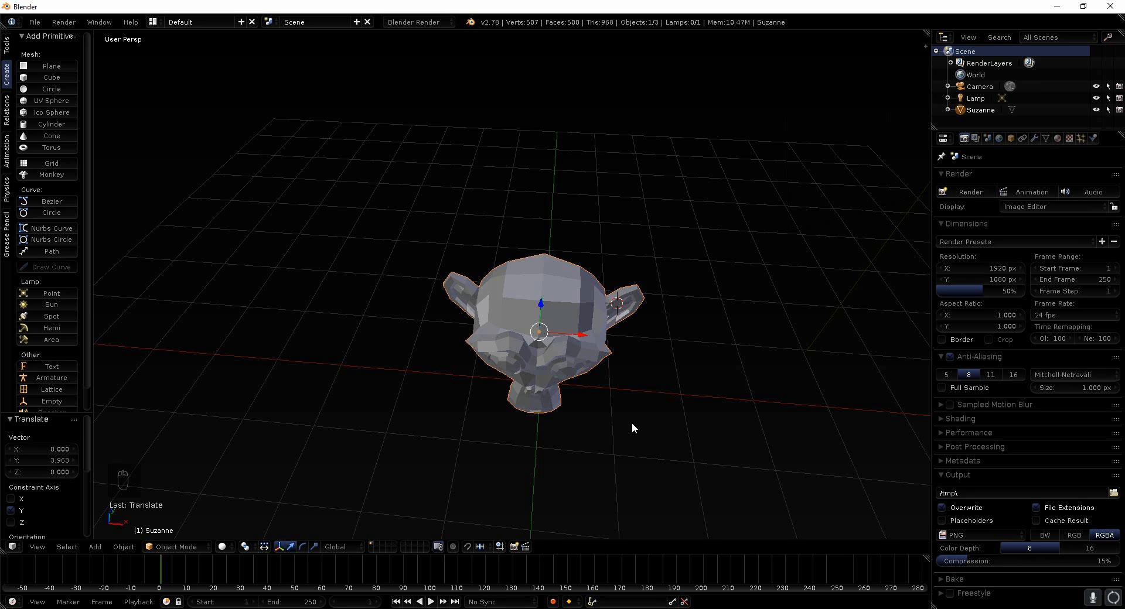
key(KP_8)
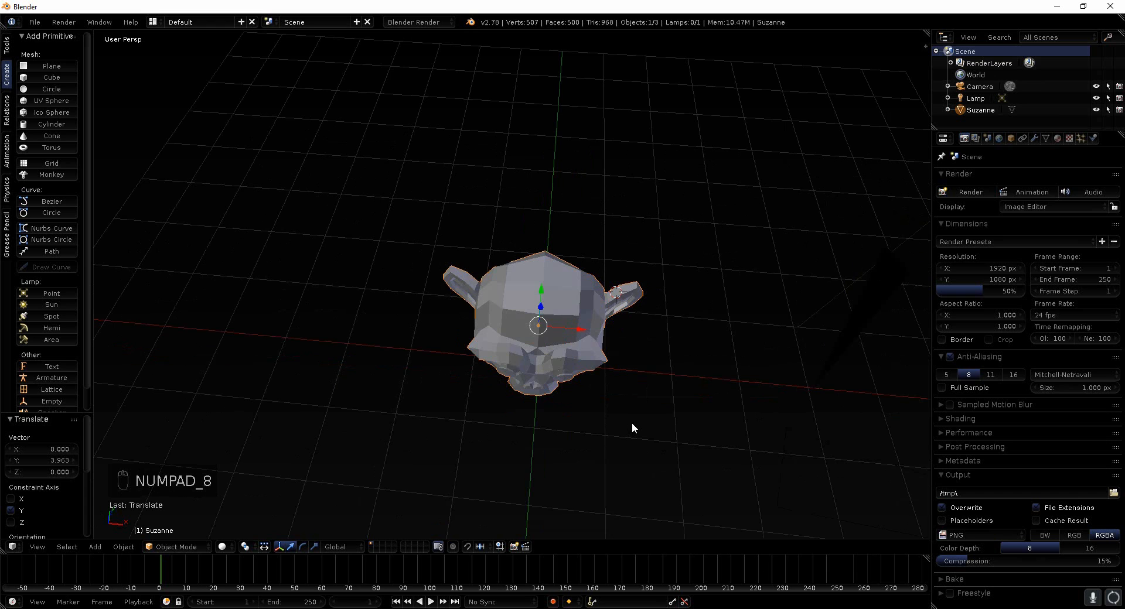
key(KP_8)
key(KP_8)
key(KP_8)
key(KP_8)
key(KP_8)
key(KP_8)
key(KP_8)
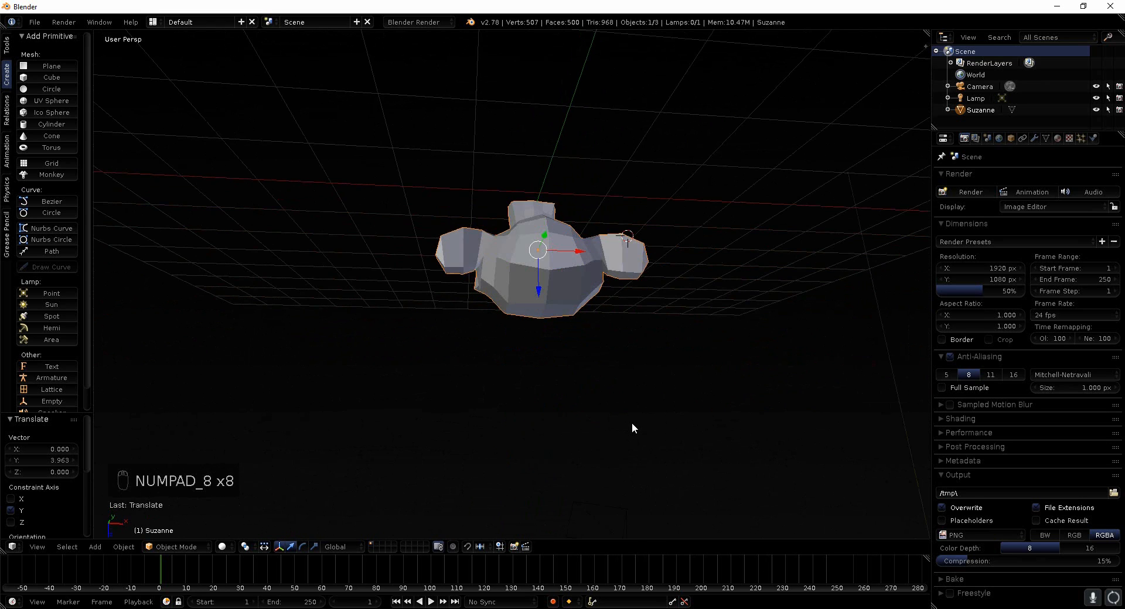
key(KP_8)
key(KP_8)
key(KP_8)
key(KP_8)
key(KP_8)
key(KP_8)
key(KP_8)
key(KP_8)
key(KP_8)
key(KP_8)
key(KP_8)
key(KP_8)
key(KP_8)
key(KP_8)
key(KP_8)
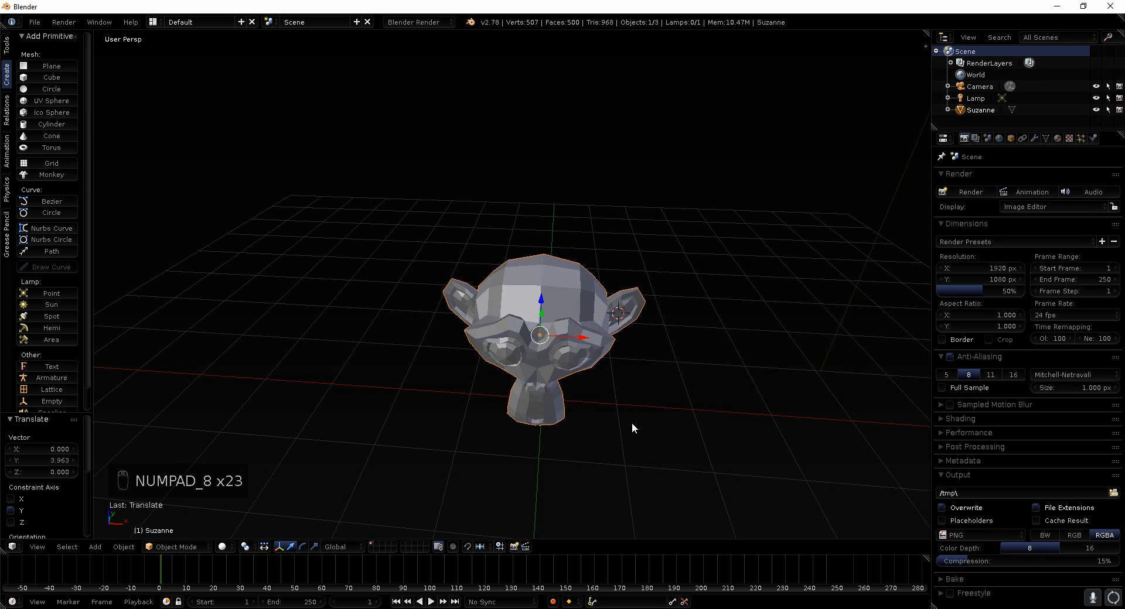
Step: Orbit the view down eight increments to see the monkey head from below, and orbit back up six increments
key(KP_2)
key(KP_2)
key(KP_2)
key(KP_2)
key(KP_2)
key(KP_2)
key(KP_2)
key(KP_2)
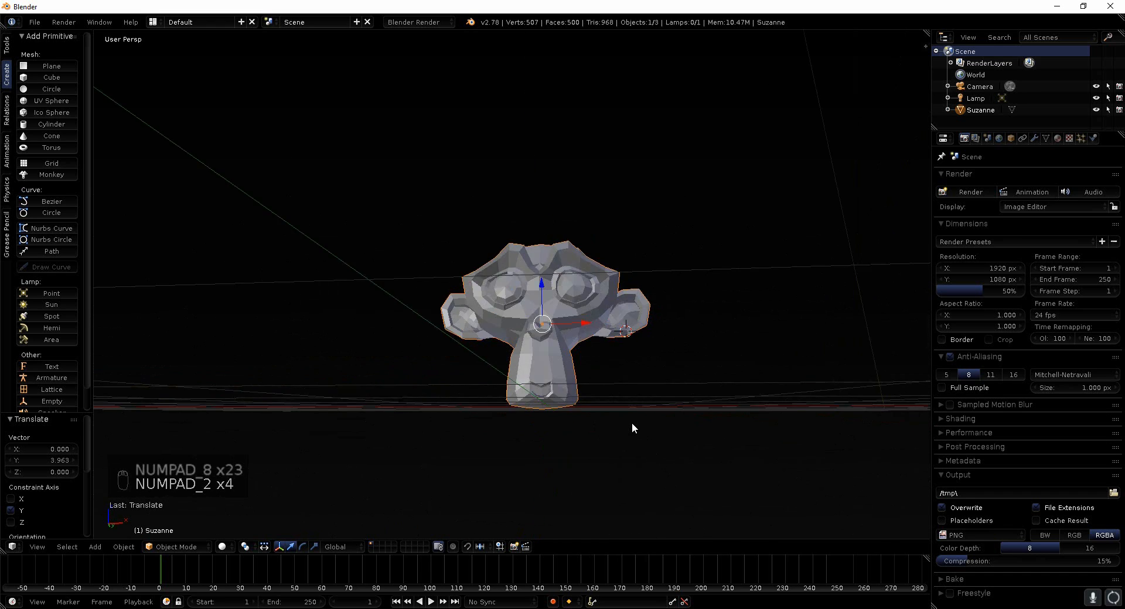
key(KP_8)
key(KP_8)
key(KP_8)
key(KP_8)
key(KP_8)
key(KP_8)
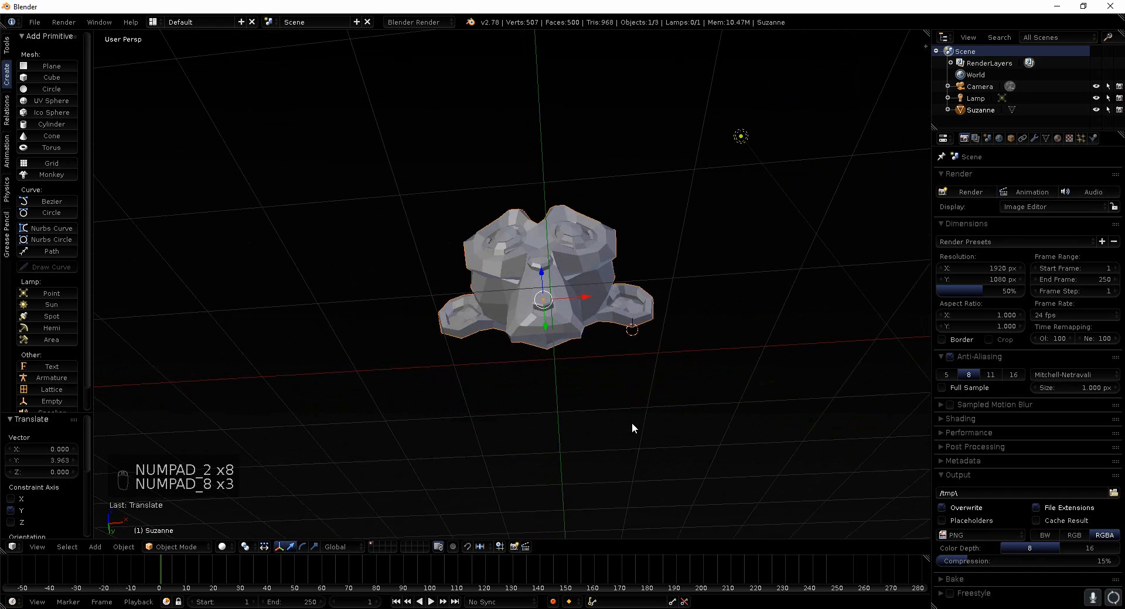
Step: Orbit the view horizontally nine increments to the left around the monkey head, and orbit it back to the right past the front
key(KP_4)
key(KP_4)
key(KP_4)
key(KP_4)
key(KP_4)
key(KP_4)
key(KP_4)
key(KP_4)
key(KP_4)
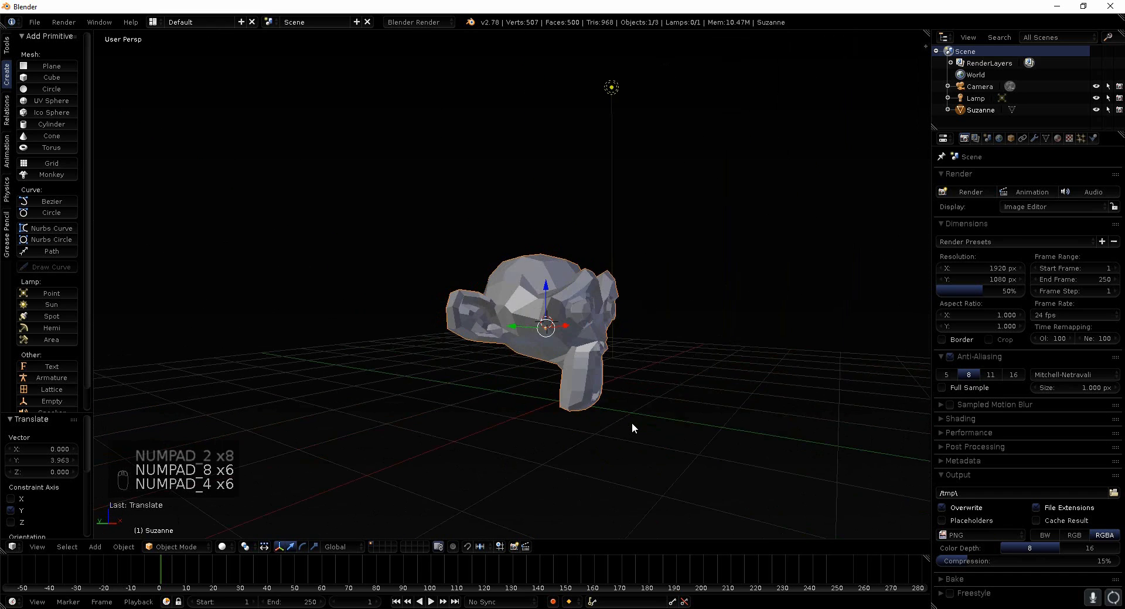
key(KP_6)
key(KP_6)
key(KP_6)
key(KP_6)
key(KP_6)
key(KP_6)
key(KP_6)
key(KP_6)
key(KP_6)
key(KP_6)
key(KP_6)
key(KP_6)
key(KP_6)
key(KP_6)
key(KP_6)
key(KP_6)
key(KP_6)
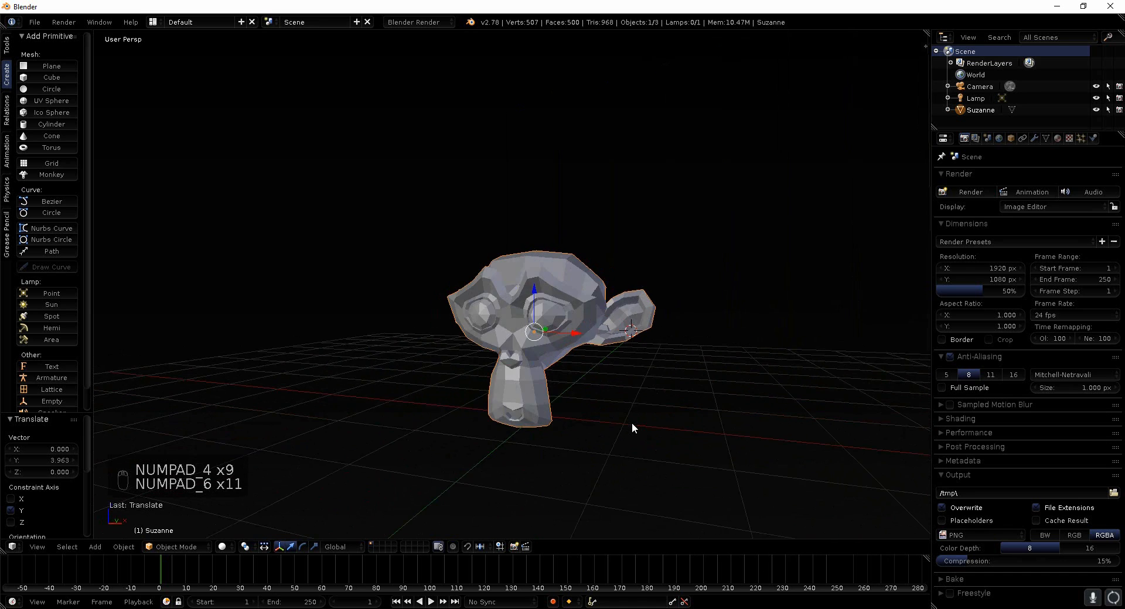
Step: Orbit the view to the right in fixed increments around the back of the monkey head to a side view
key(KP_6)
key(KP_6)
key(KP_6)
key(KP_6)
key(KP_6)
key(KP_6)
key(KP_6)
key(KP_6)
key(KP_6)
key(KP_6)
key(KP_6)
key(KP_6)
key(KP_6)
key(KP_6)
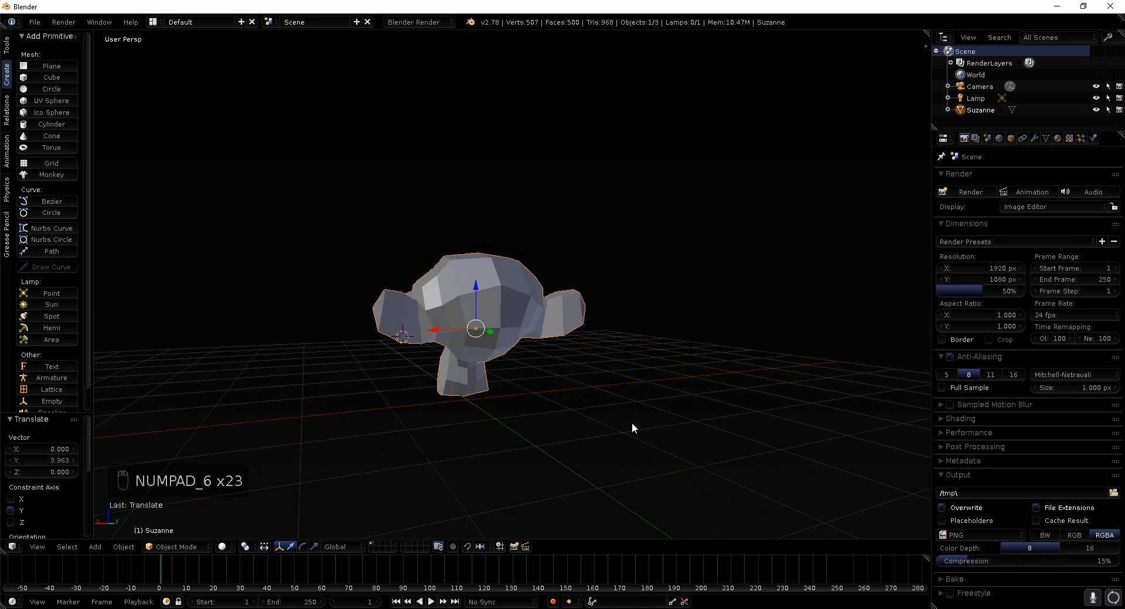
key(KP_6)
key(KP_6)
key(KP_6)
key(KP_6)
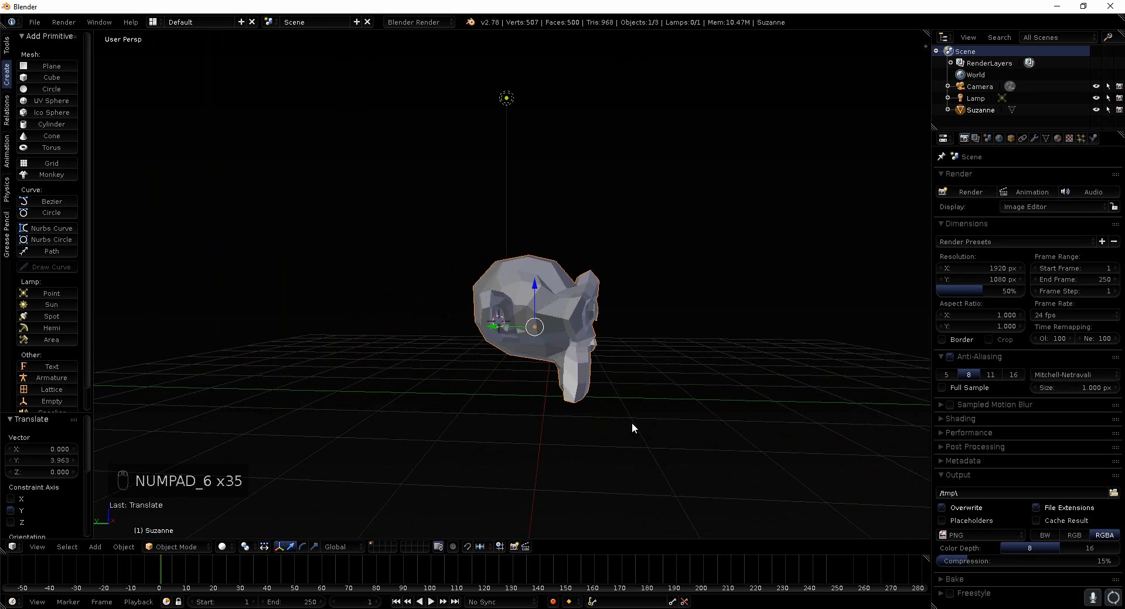
Step: Tilt the view freely to a lower angle and orbit right in fixed increments all the way around the monkey head
middle_drag(639, 316, 533, 301)
key(KP_6)
key(KP_6)
key(KP_6)
key(KP_6)
key(KP_6)
key(KP_6)
key(KP_6)
key(KP_6)
key(KP_6)
key(KP_6)
key(KP_6)
key(KP_6)
key(KP_6)
key(KP_6)
key(KP_6)
key(KP_6)
key(KP_6)
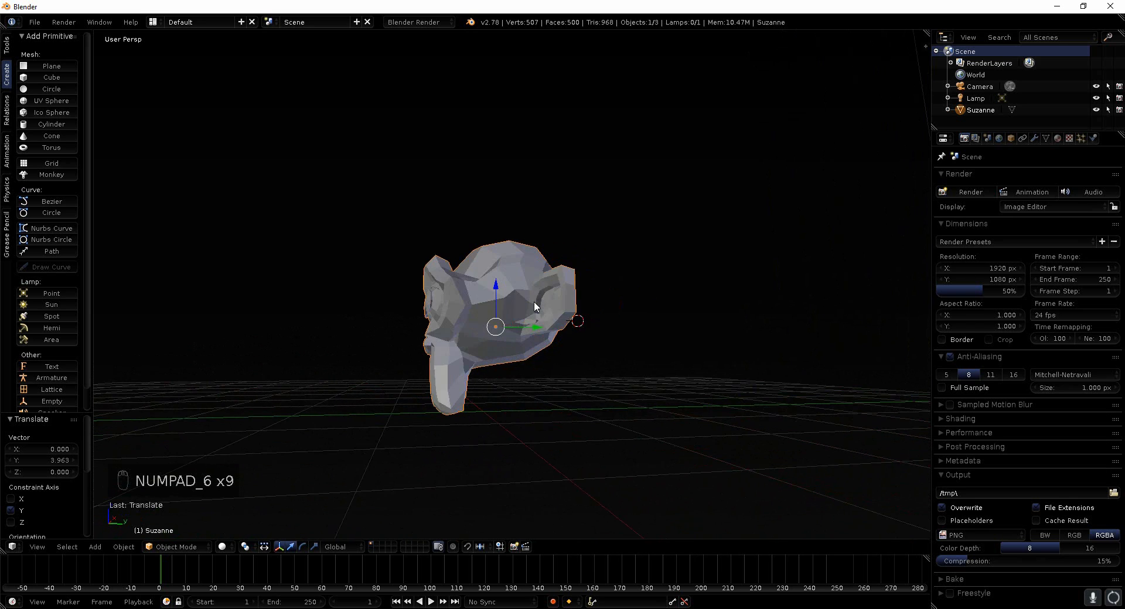
key(KP_6)
key(KP_6)
key(KP_6)
key(KP_6)
key(KP_6)
key(KP_6)
key(KP_6)
key(KP_6)
key(KP_6)
key(KP_6)
key(KP_6)
key(KP_6)
key(KP_6)
key(KP_6)
key(KP_6)
key(KP_6)
key(KP_6)
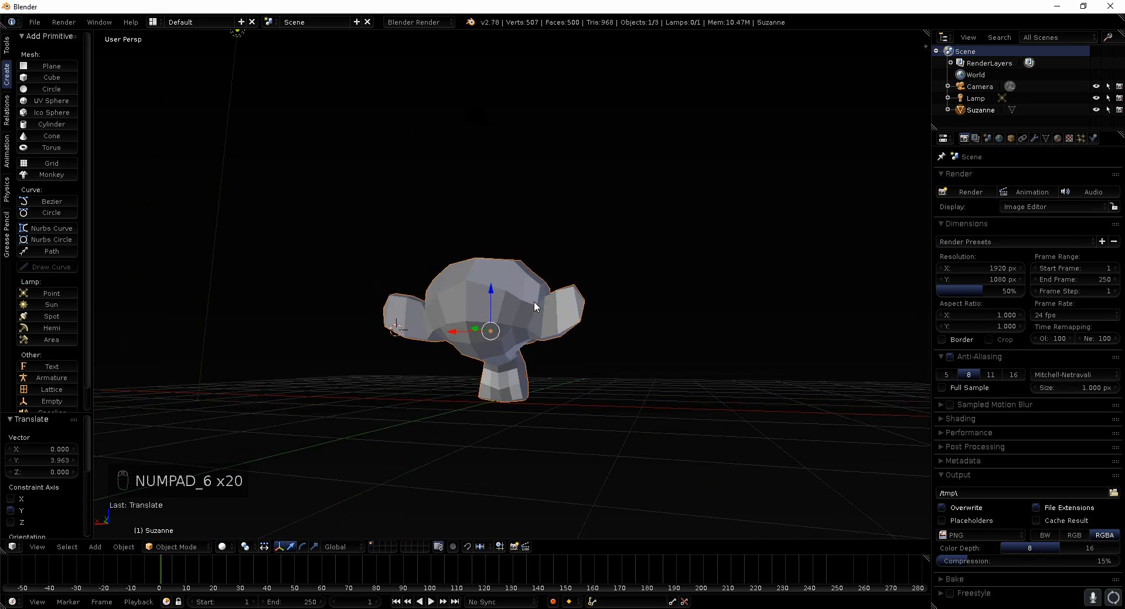
Step: Orbit the view back and forth horizontally by two or three increments at a time across the monkey head's front
key(KP_4)
key(KP_4)
key(KP_4)
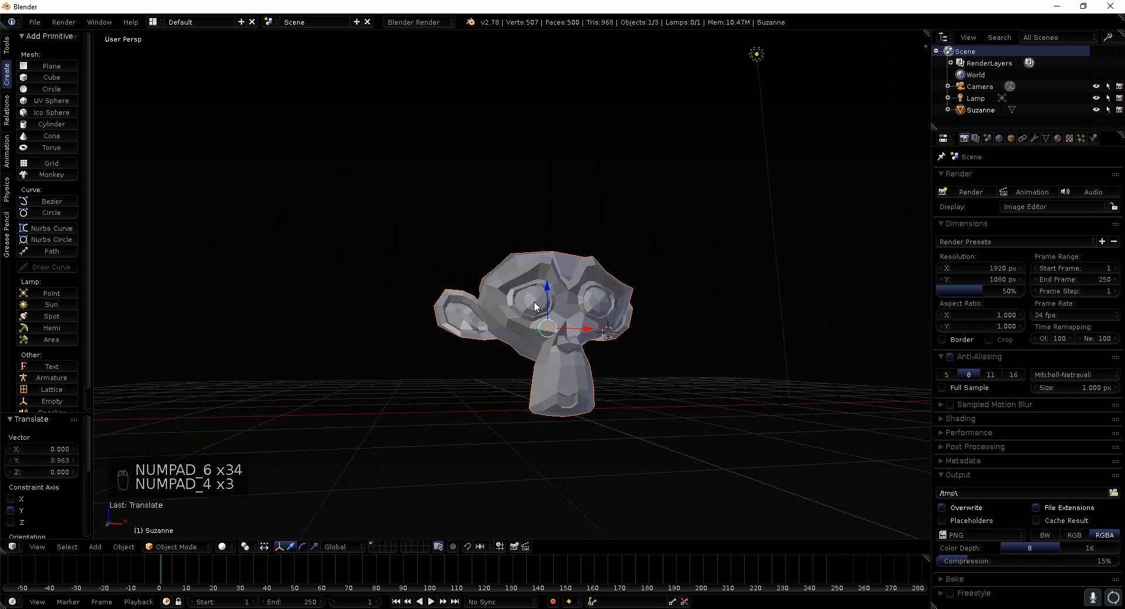
key(KP_6)
key(KP_6)
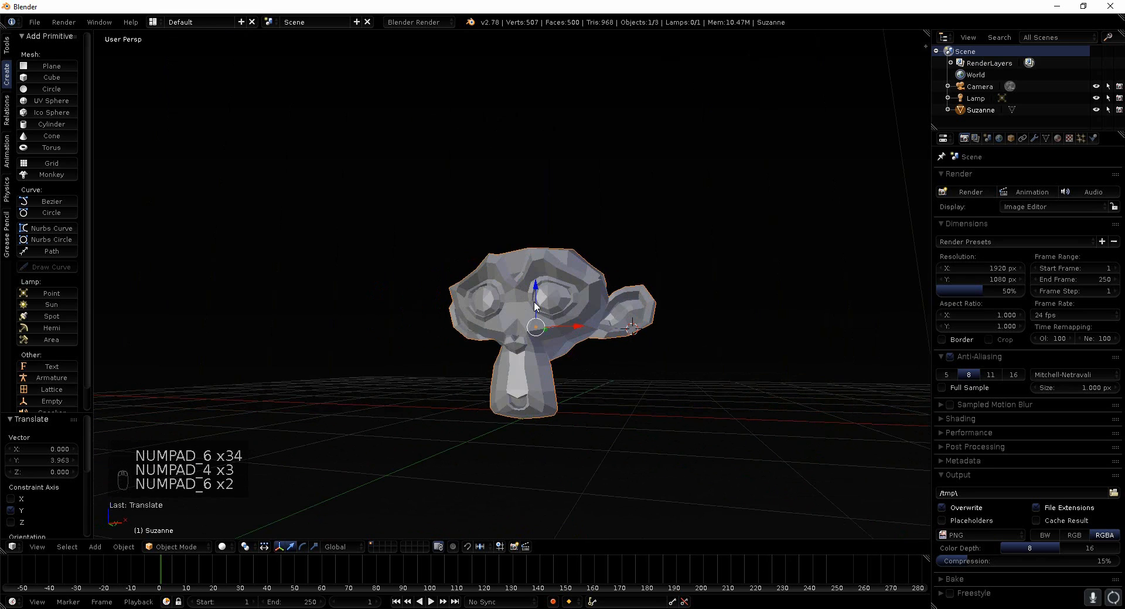
key(KP_4)
key(KP_4)
key(KP_6)
key(KP_6)
key(KP_6)
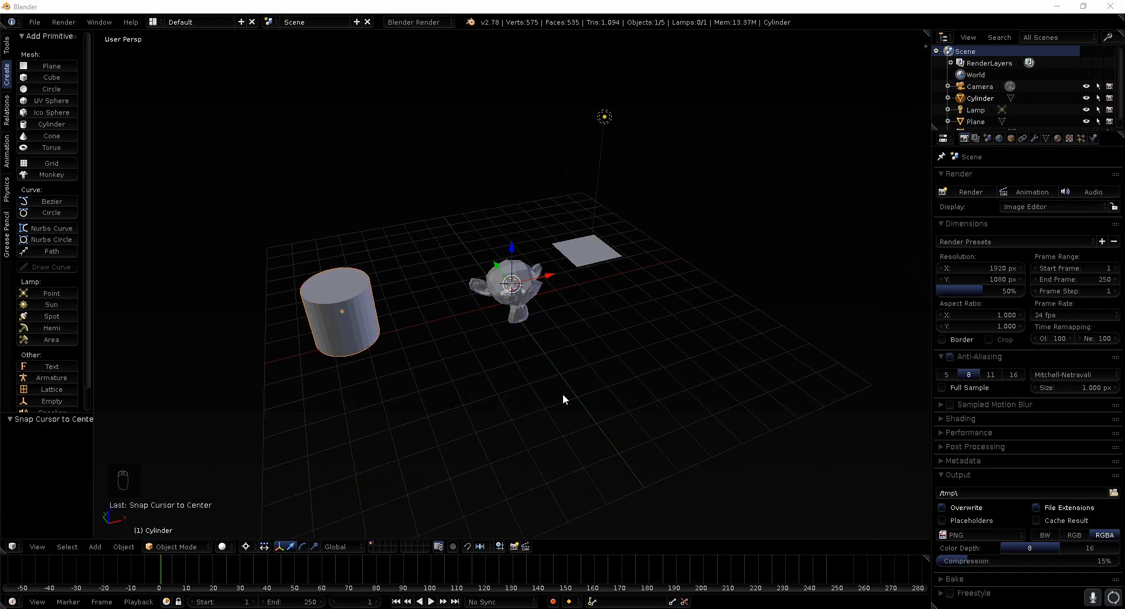
Step: Place the 3D cursor on the plane and select the plane, cylinder and monkey head in turn, ending with the plane selected
middle_drag(563, 394, 484, 364)
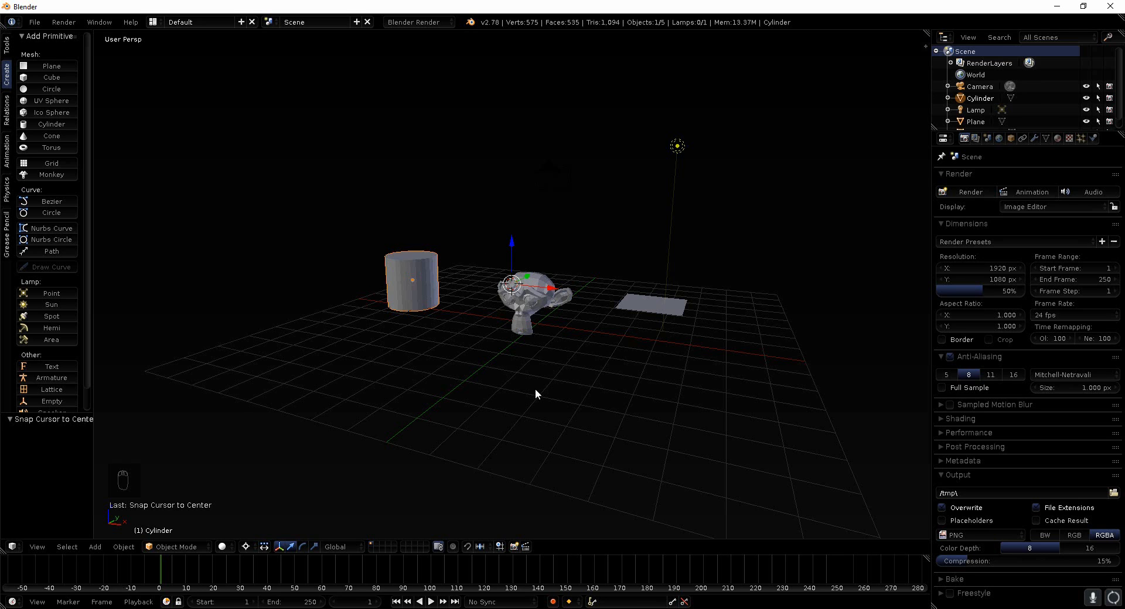
middle_drag(505, 419, 457, 433)
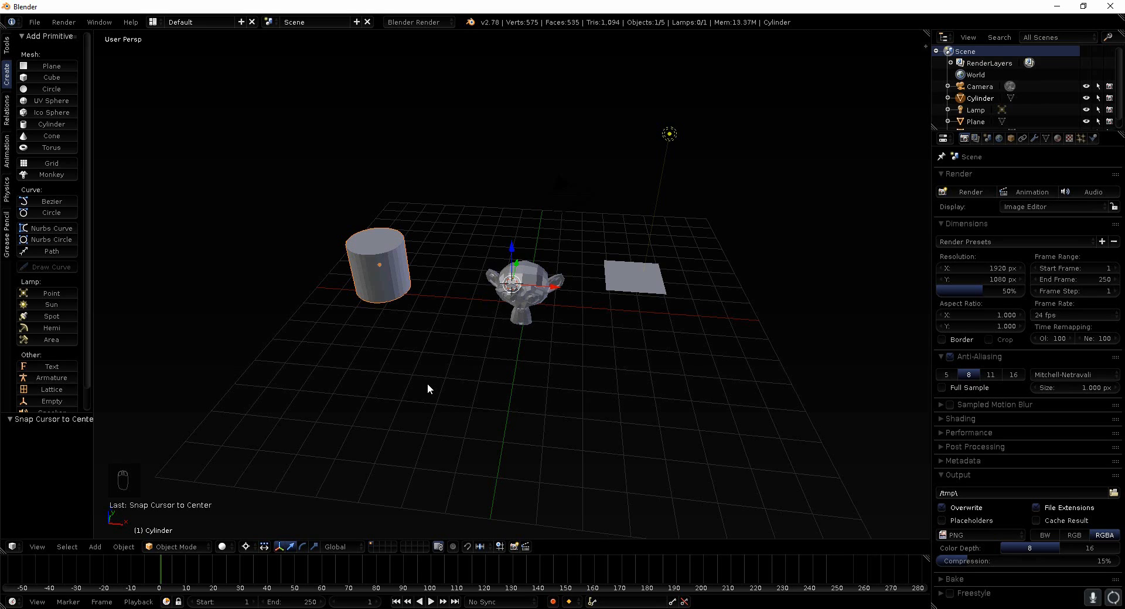
click(631, 281)
click(622, 282)
right_click(622, 286)
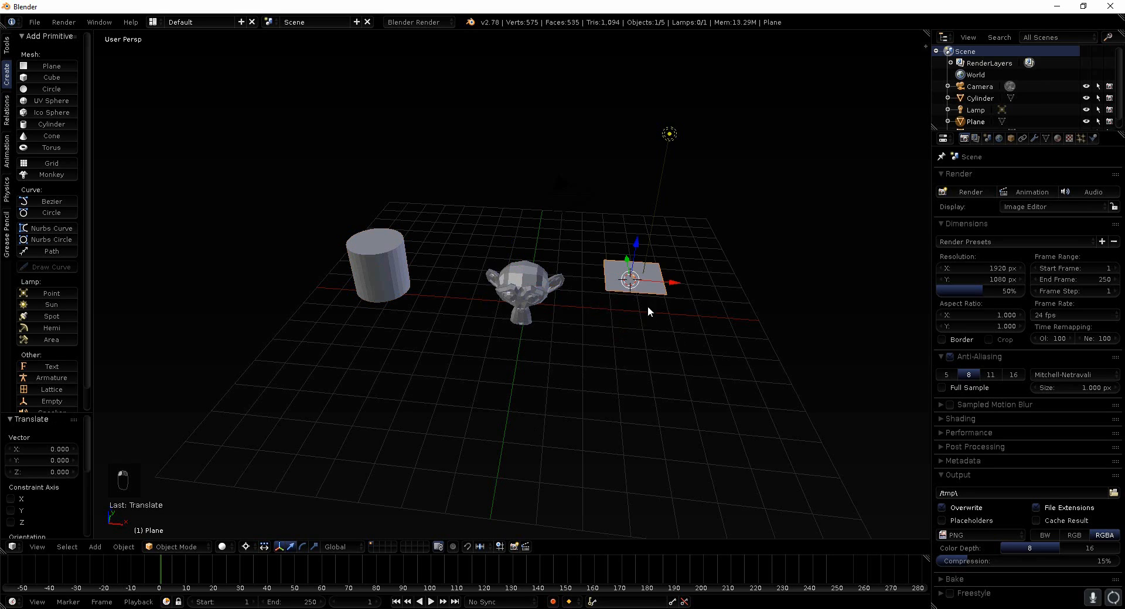
right_click(390, 263)
right_click(522, 287)
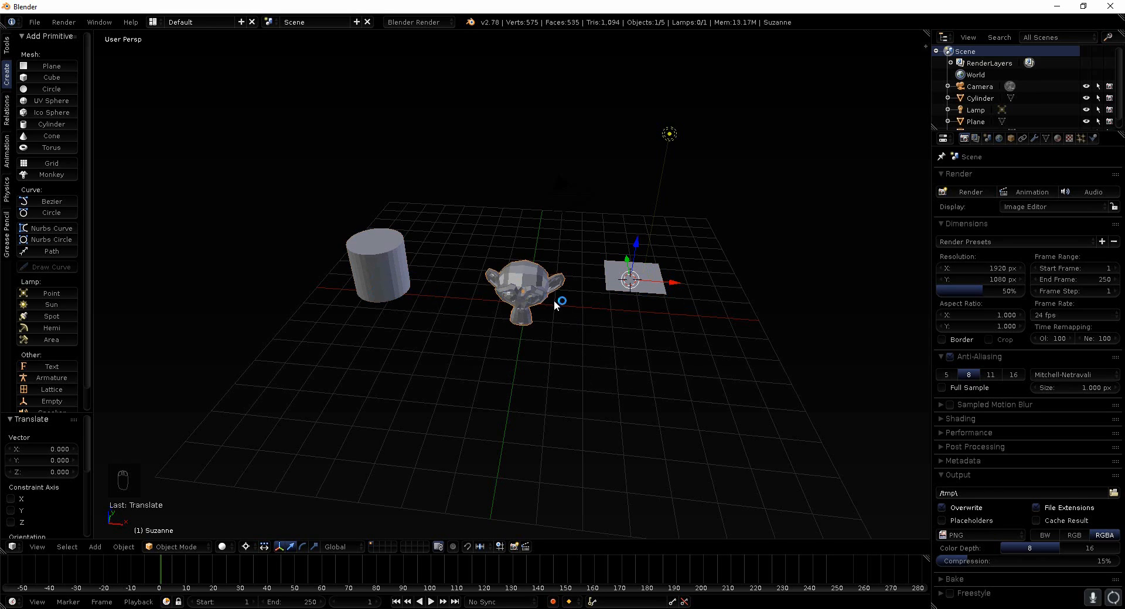
right_click(648, 286)
click(641, 286)
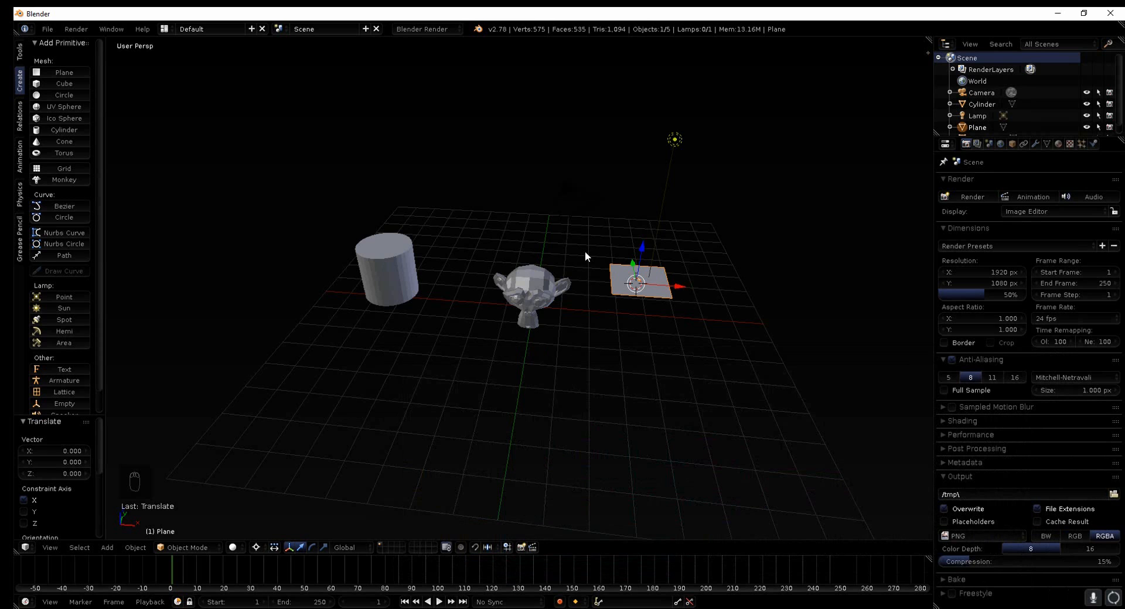
Step: Frame the view on the selected plane, and select and frame the cylinder, orbiting around each object
key(KP_Decimal)
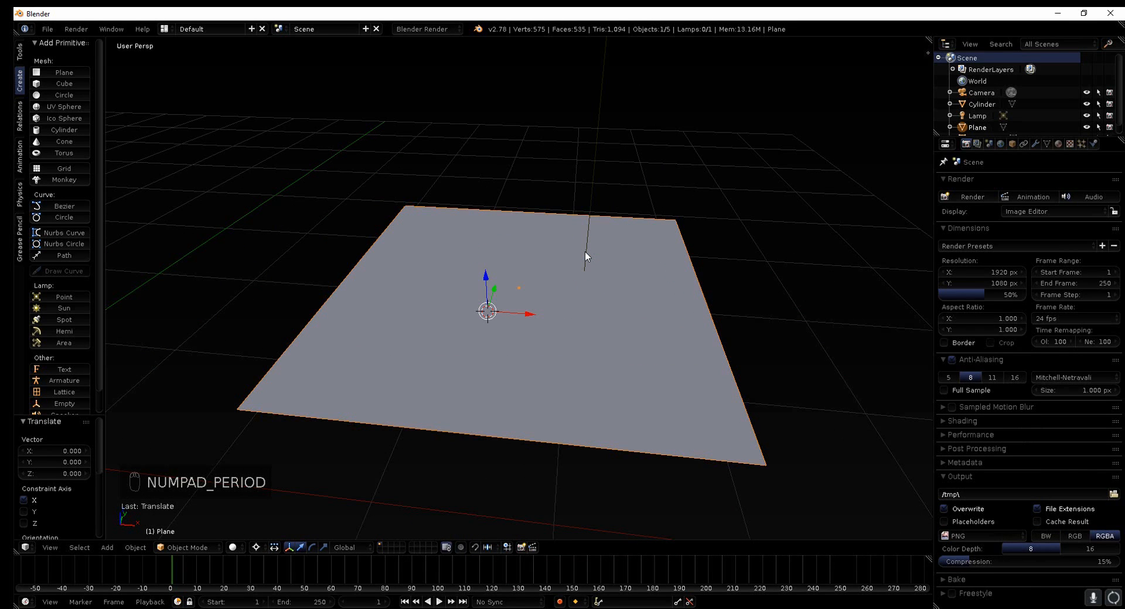
middle_drag(585, 251, 457, 243)
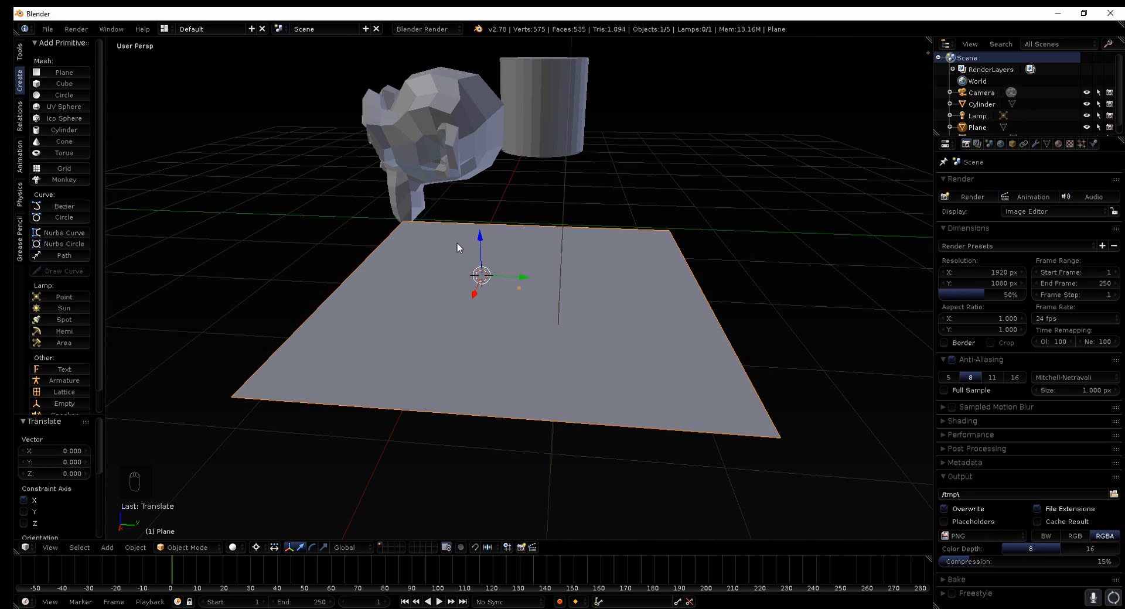
right_click(536, 89)
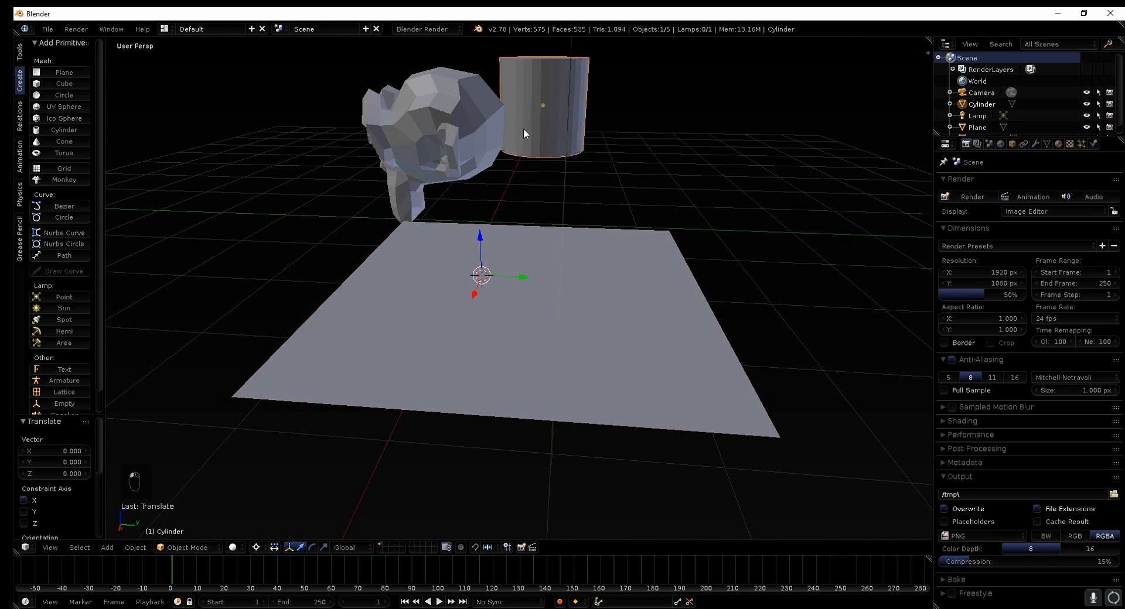
key(KP_Decimal)
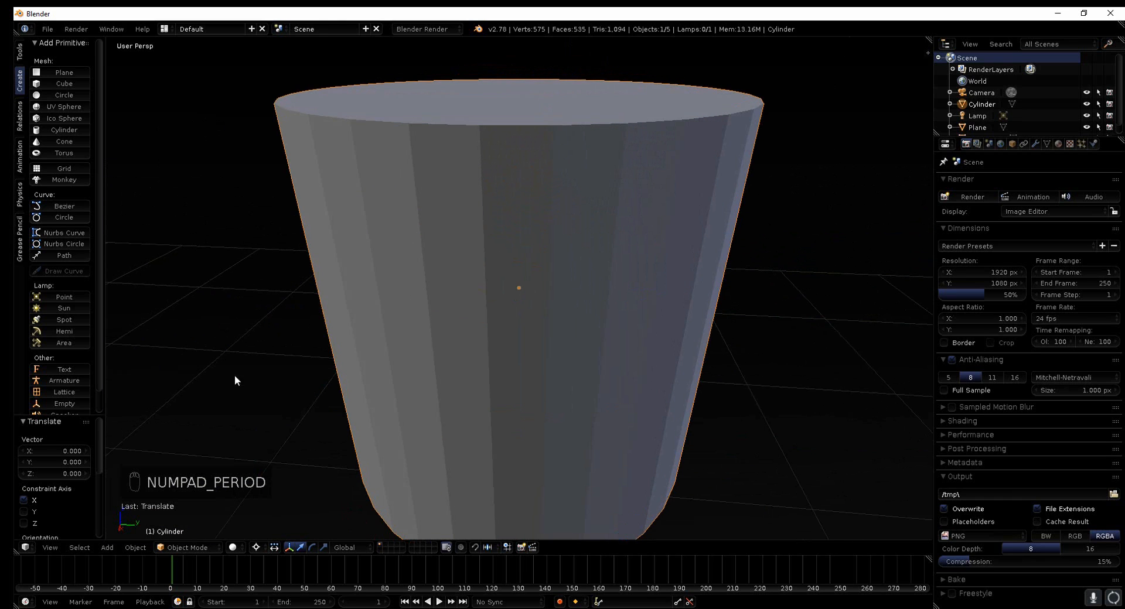
middle_drag(382, 354, 597, 333)
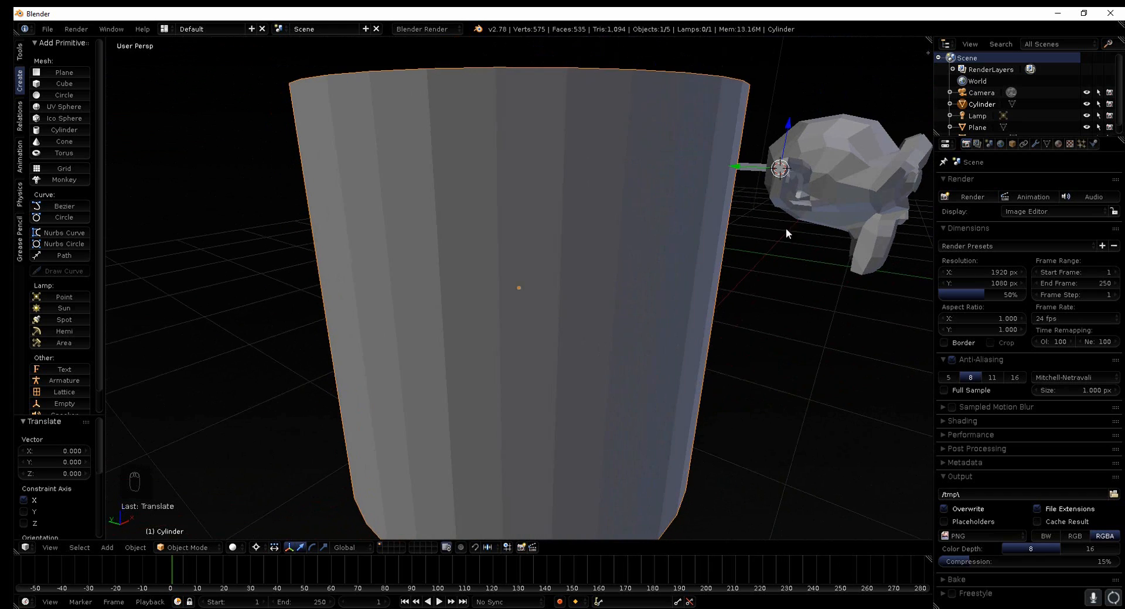
Step: Select the monkey head and centre the view on it, and do the same for the plane
right_click(831, 249)
key(KP_Decimal)
middle_drag(834, 276, 761, 192)
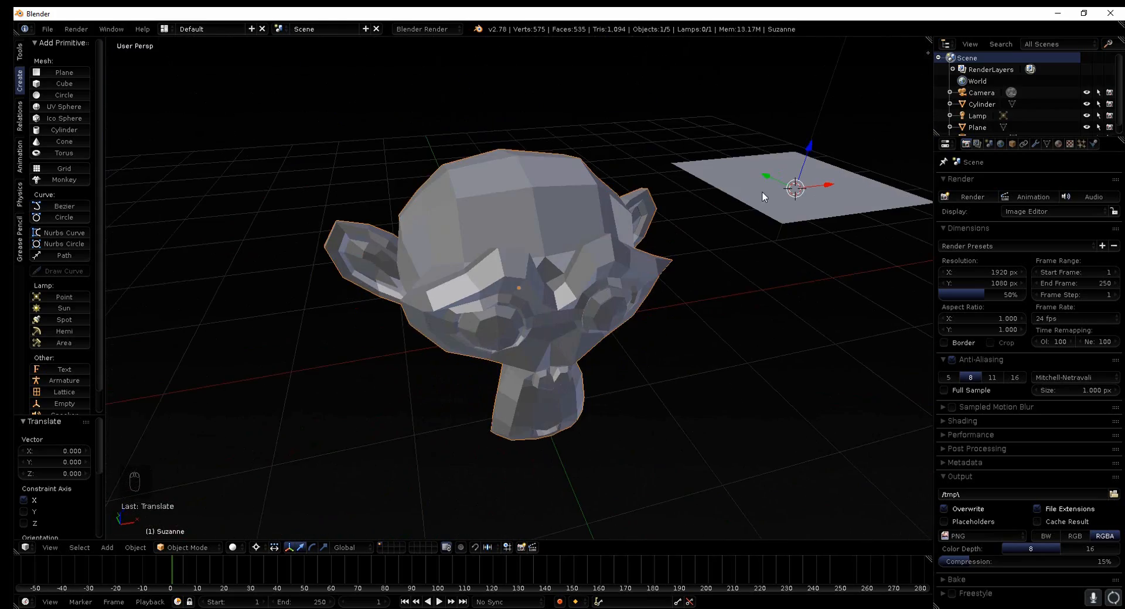
right_click(762, 199)
key(KP_Decimal)
scroll(640, 253, down, 3)
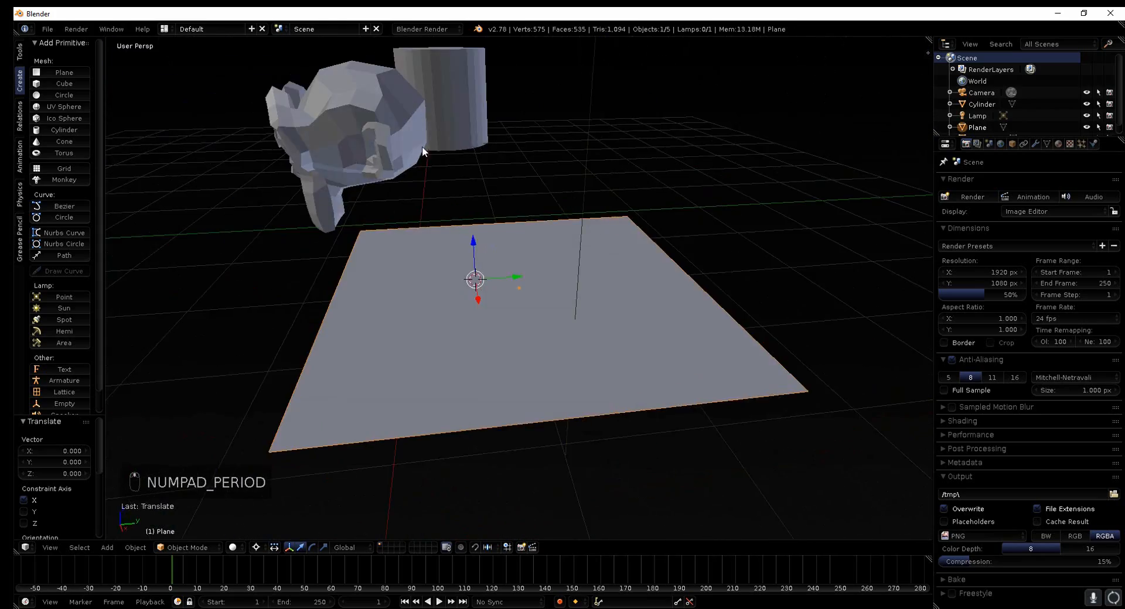
Step: Select the cylinder and orbit around it in a framed view, and select and frame the monkey head
right_click(472, 133)
key(KP_Decimal)
middle_drag(584, 235, 758, 240)
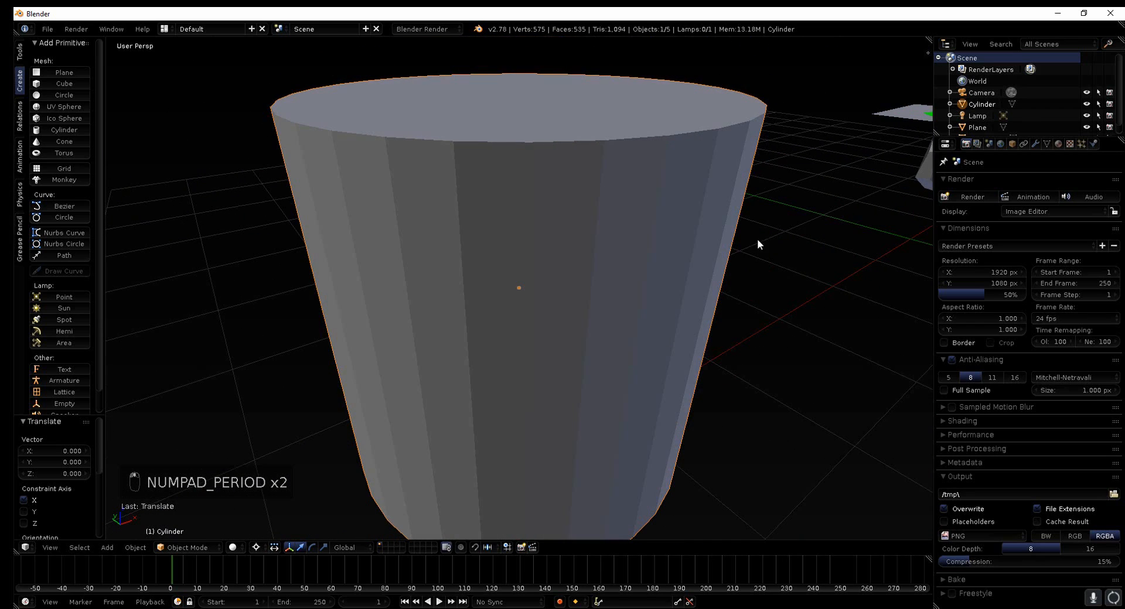
middle_drag(880, 228, 840, 221)
right_click(840, 222)
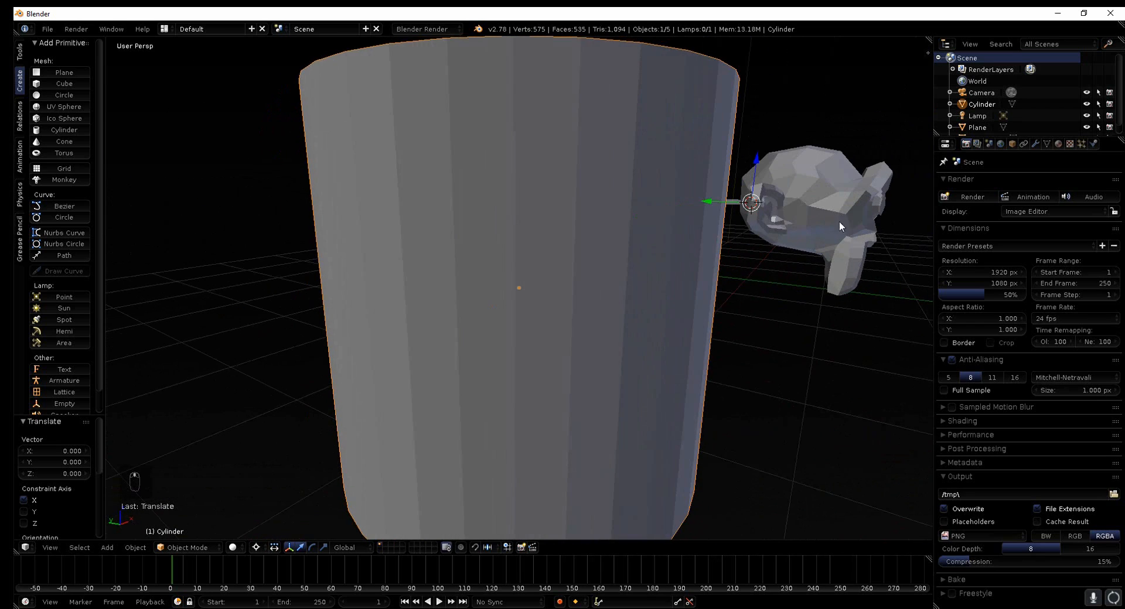
key(KP_Decimal)
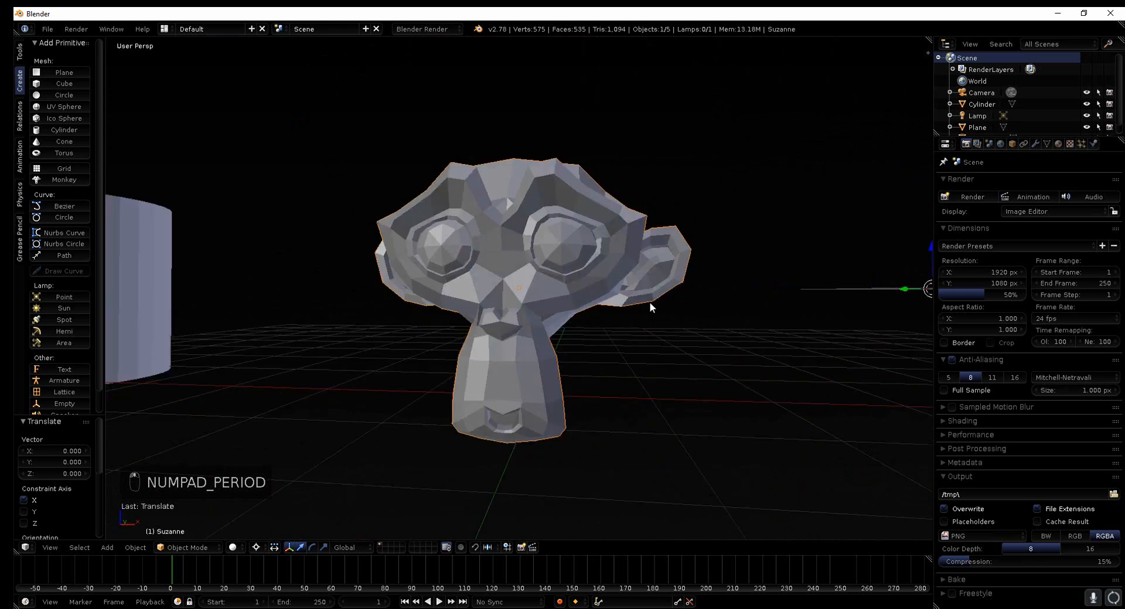
mouse_move(698, 325)
middle_down()
mouse_move(709, 329)
mouse_move(684, 339)
middle_up()
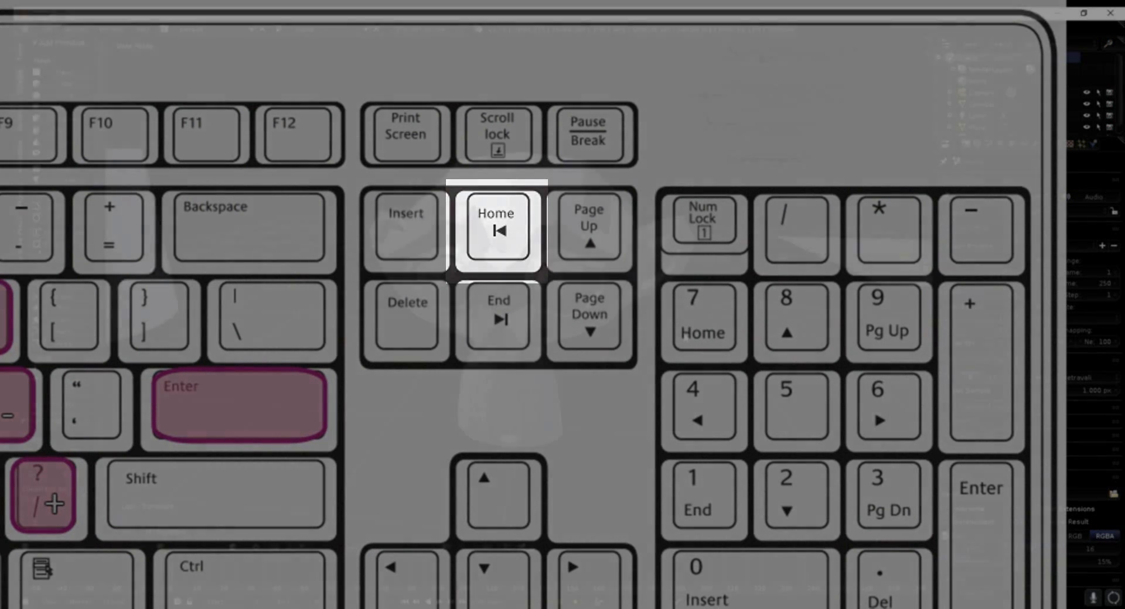
Step: Frame all objects in the scene, orbit close beneath the monkey head, and frame all objects again from a raised front angle
key(Home)
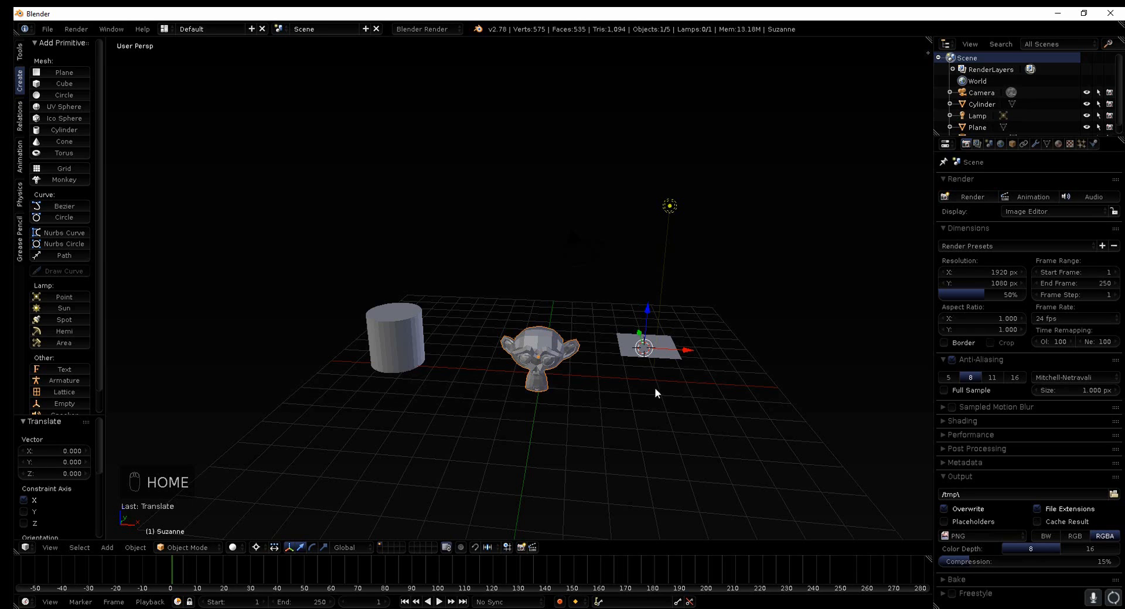
middle_drag(655, 391, 582, 403)
scroll(582, 402, up, 5)
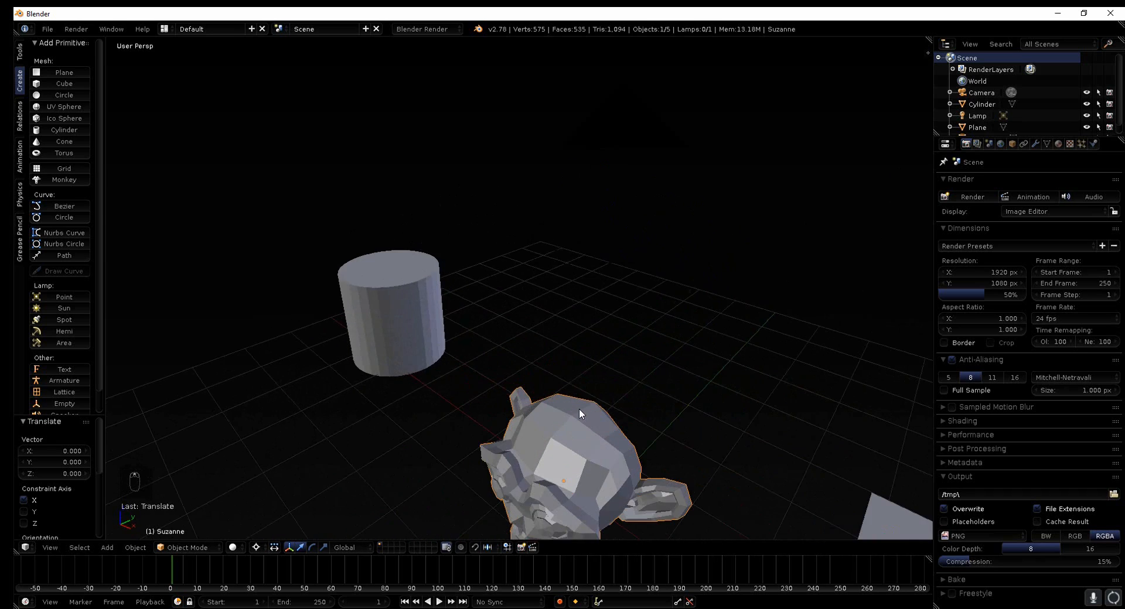
middle_drag(560, 330, 612, 276)
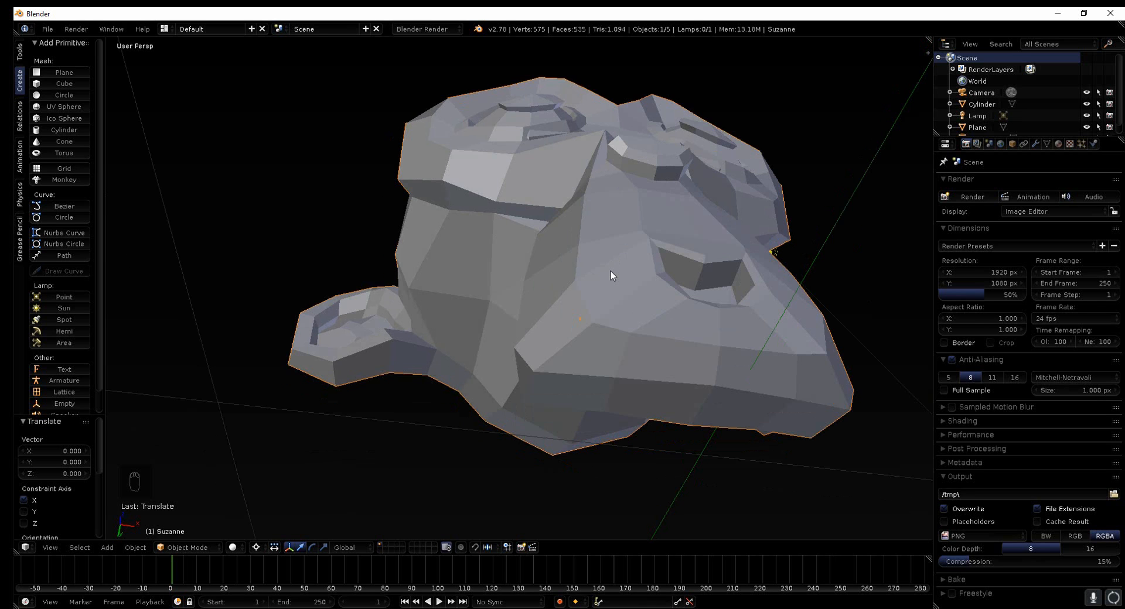
key(Home)
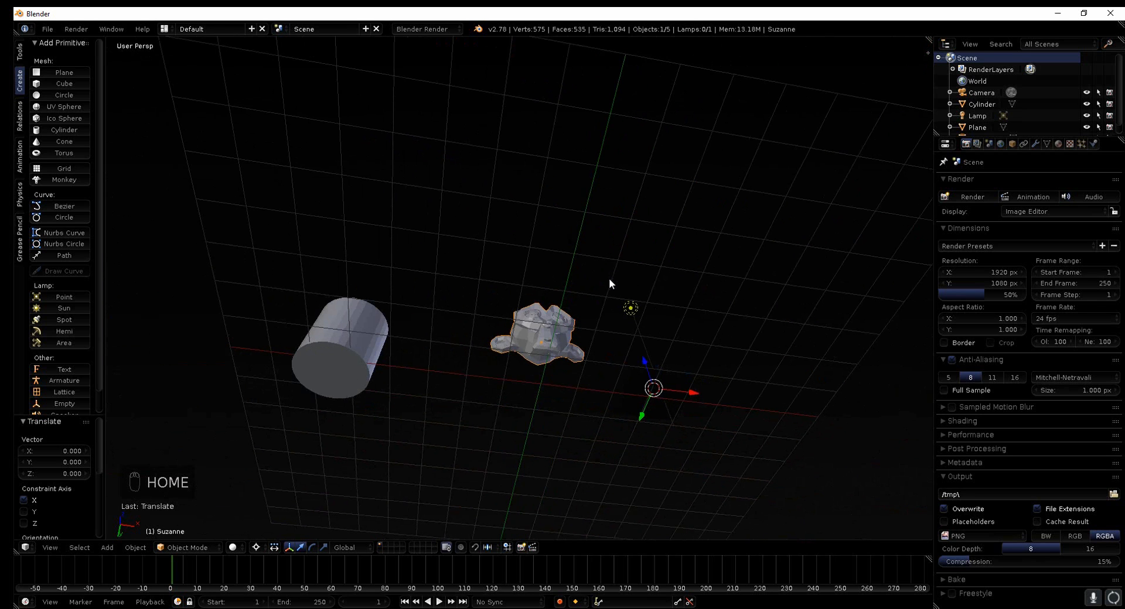
middle_drag(610, 284, 589, 398)
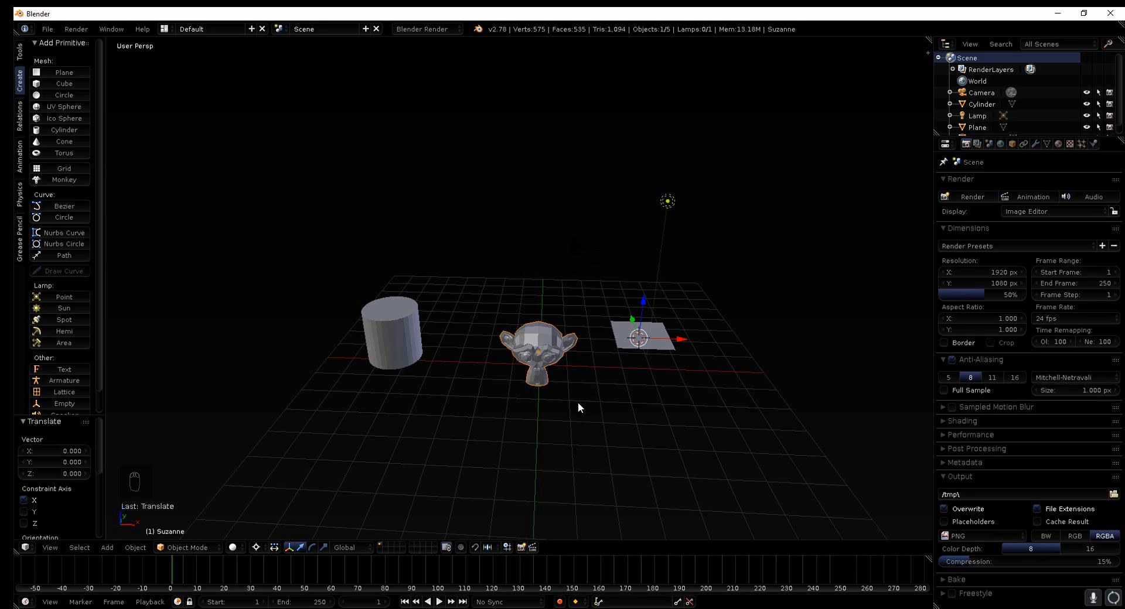
Step: Place the 3D cursor at various spots on the grid floor, ending in front of the gap between monkey head and plane
click(626, 437)
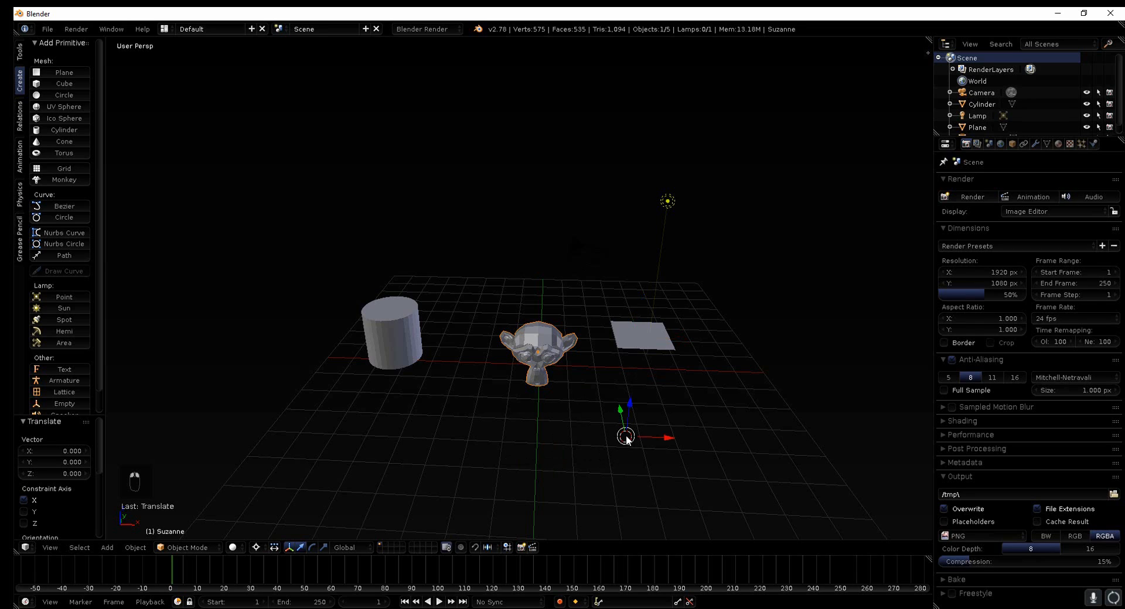
click(473, 439)
click(608, 421)
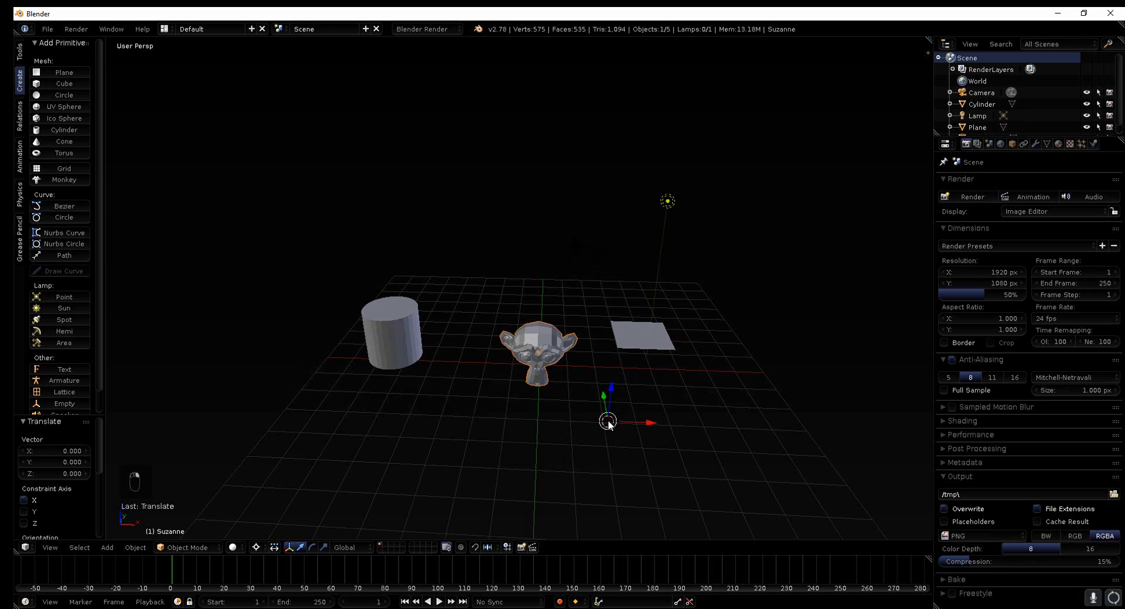
click(414, 428)
click(653, 441)
click(699, 406)
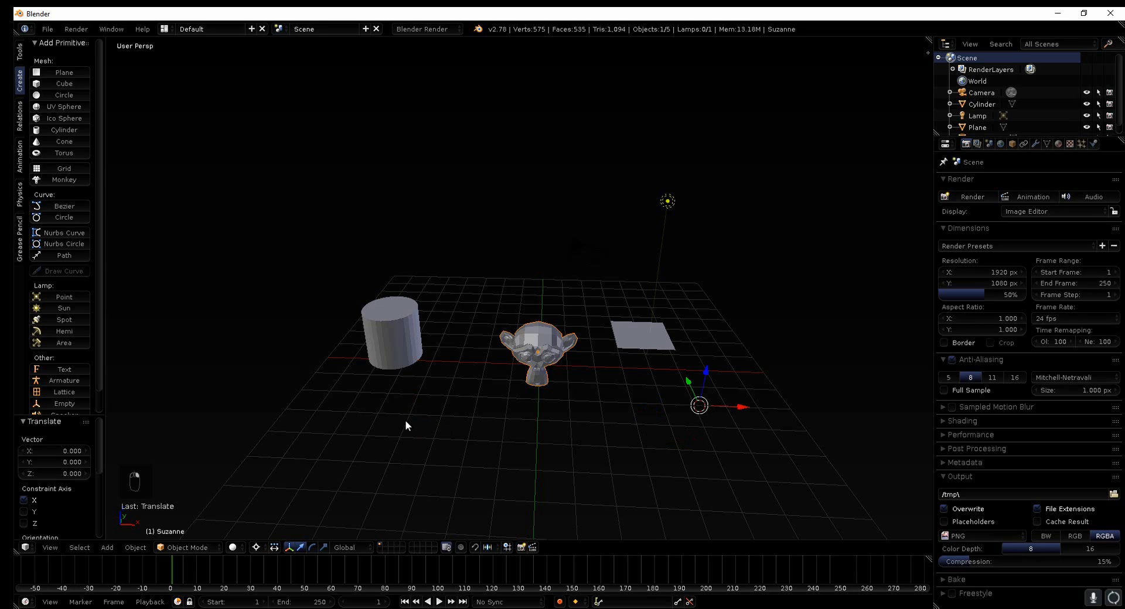
click(405, 421)
click(593, 418)
click(688, 441)
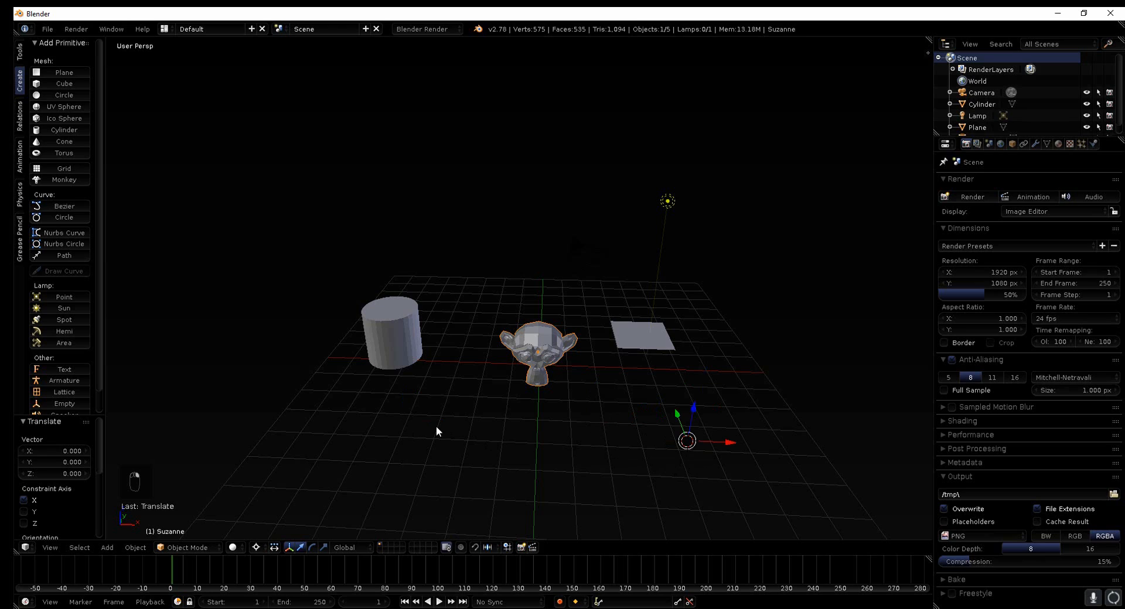
click(435, 427)
click(685, 437)
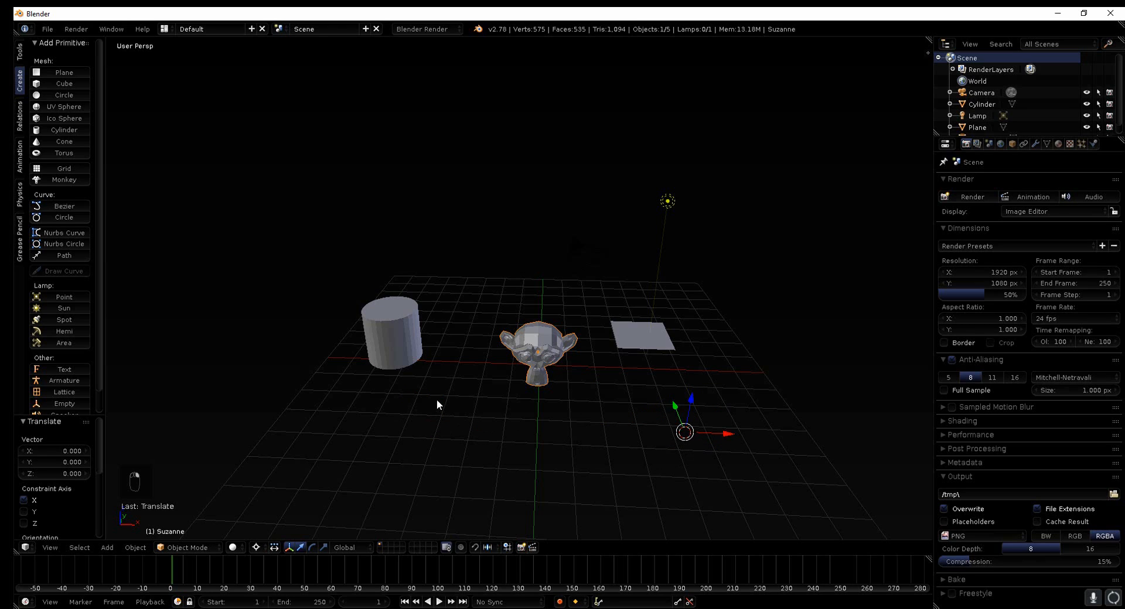
click(395, 411)
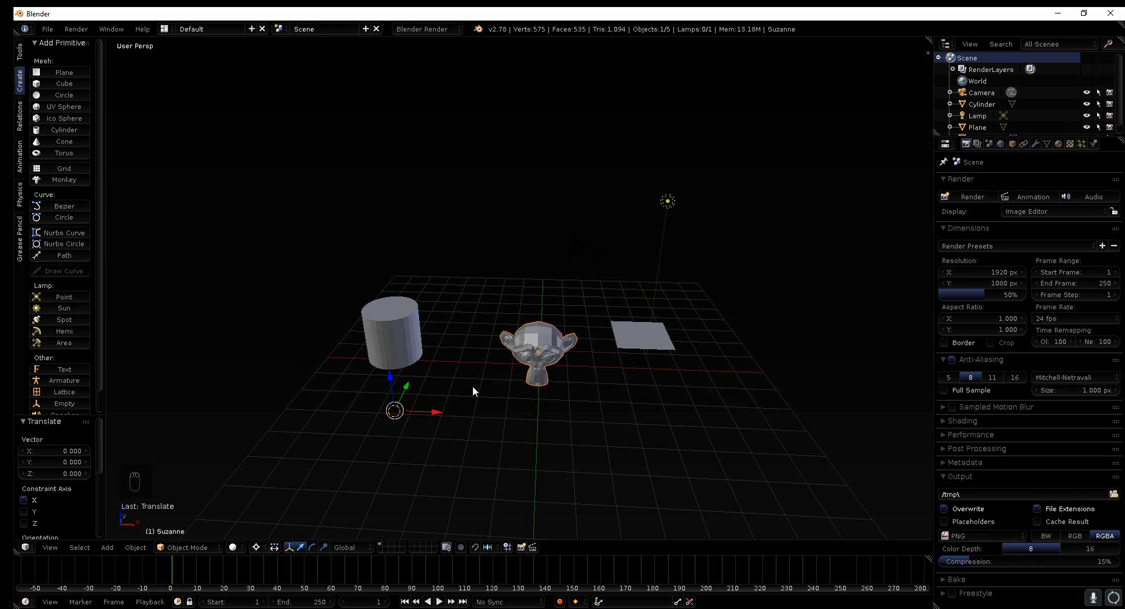
click(603, 414)
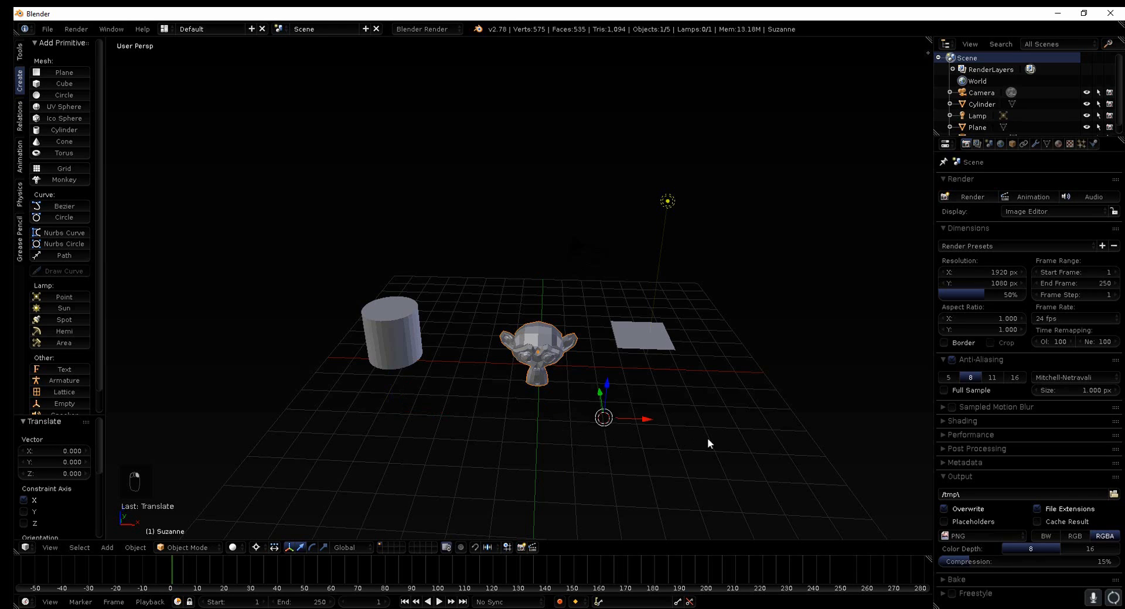
Step: Place the 3D cursor in front of the cylinder and centre the view on it, and do the same beside the plane
click(681, 416)
click(421, 421)
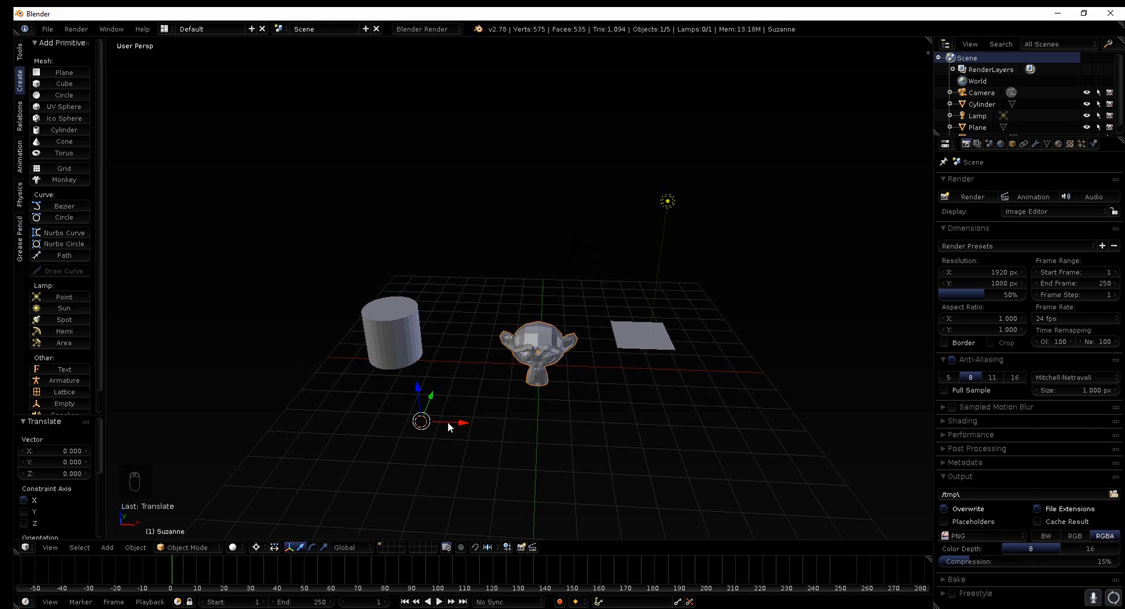
key(alt+Home)
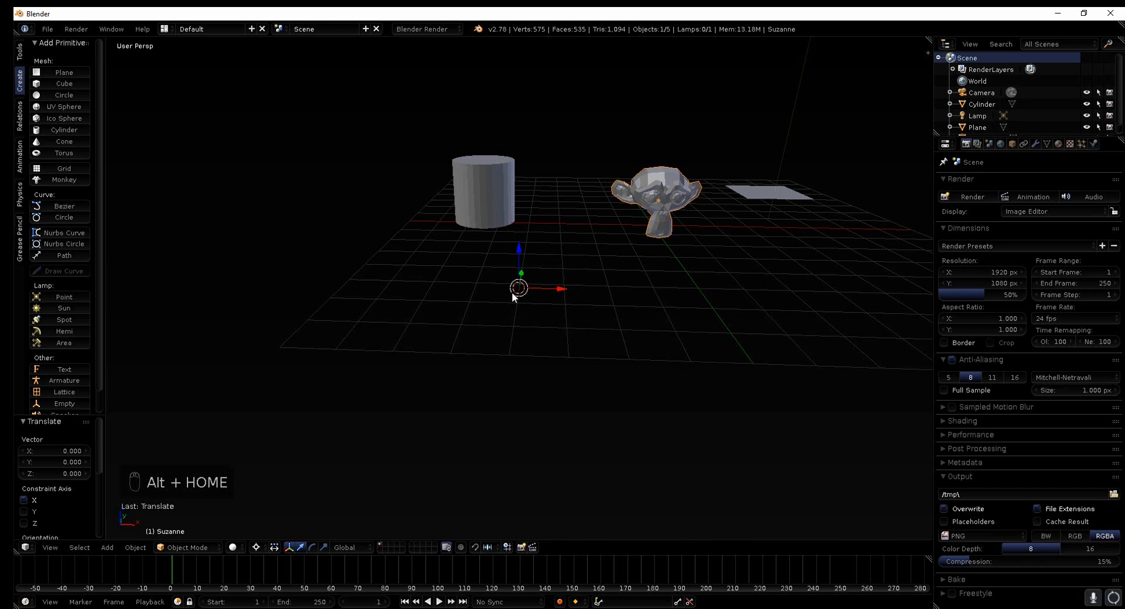
click(819, 207)
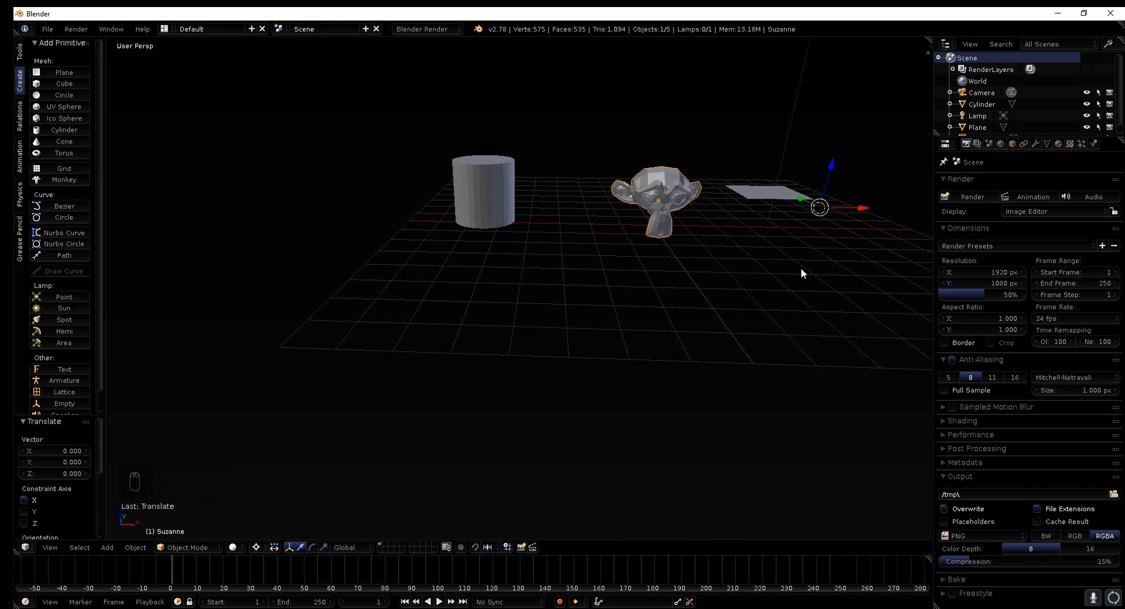
key(alt+Home)
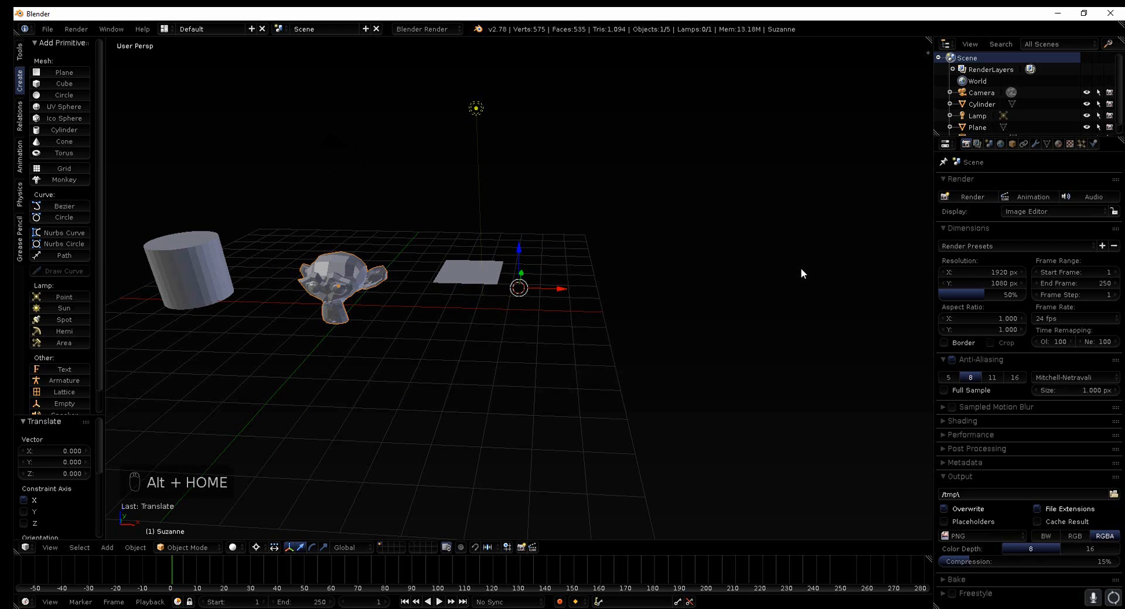
Step: Orbit to the plane's side of the scene, place the 3D cursor in front of the monkey head and centre the view on it
middle_drag(593, 318, 443, 211)
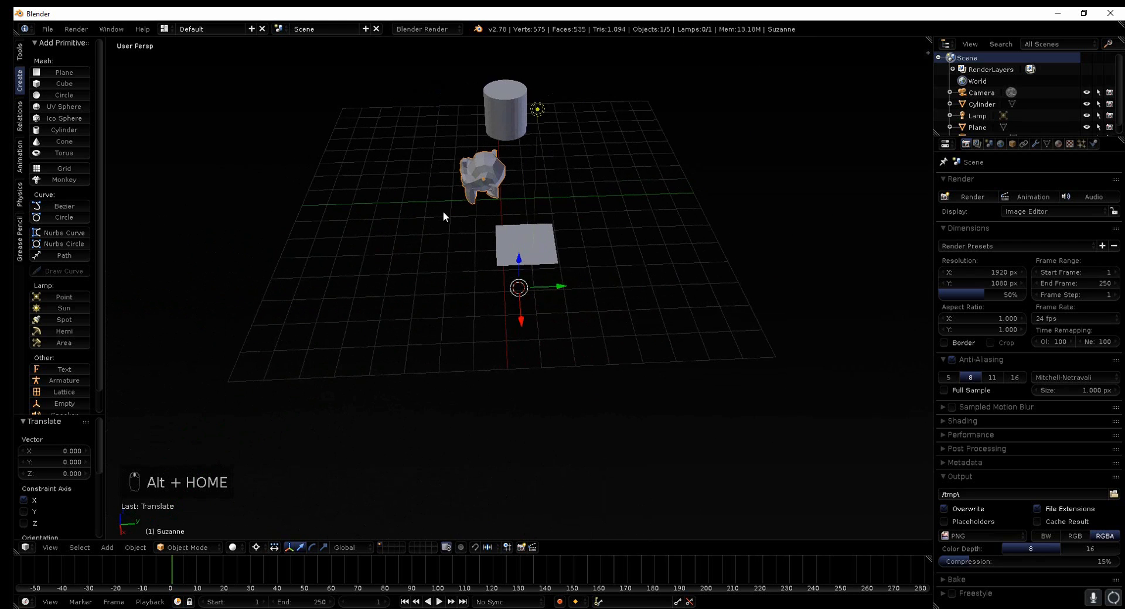
click(435, 151)
key(alt+Home)
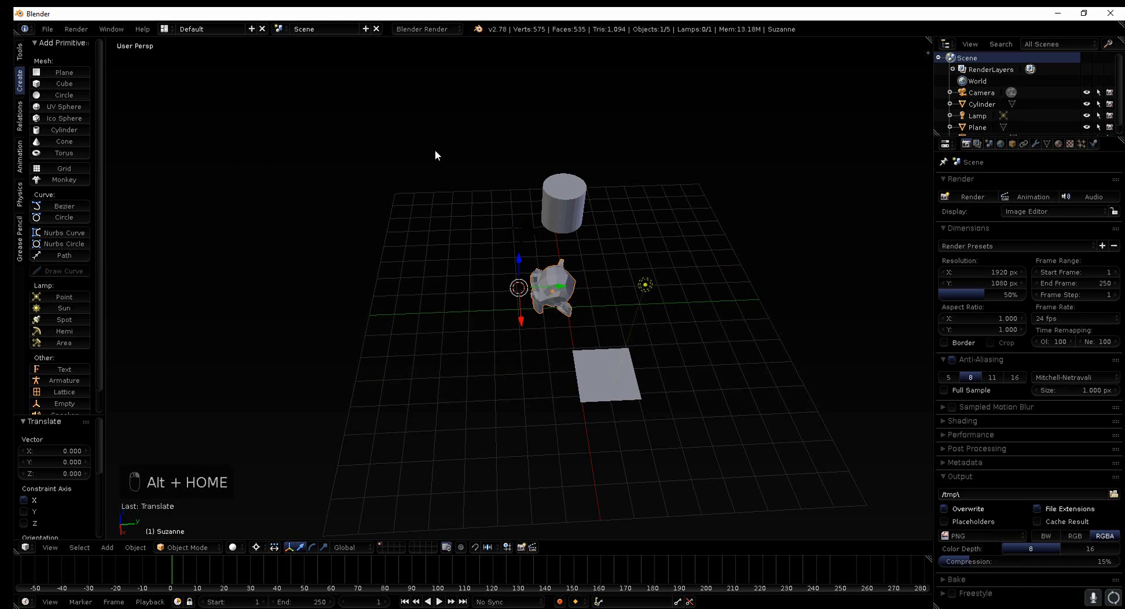
Step: Place the 3D cursor near the cylinder, centre the view on it, and zoom and orbit around that point
middle_drag(417, 170, 401, 305)
click(361, 334)
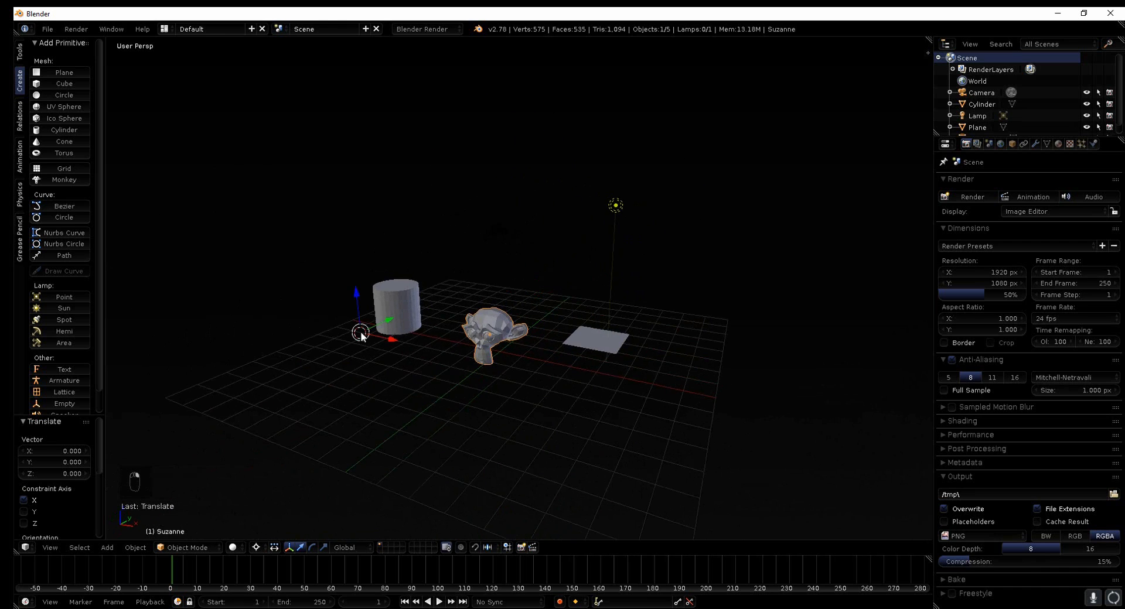
key(alt+Home)
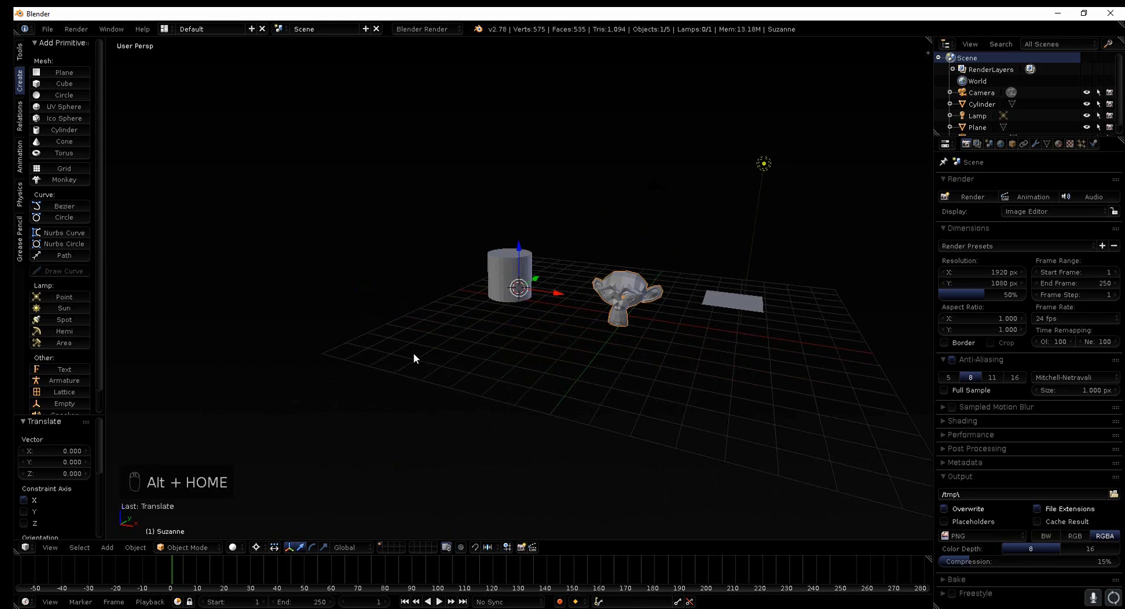
scroll(419, 351, up, 5)
scroll(419, 350, down, 5)
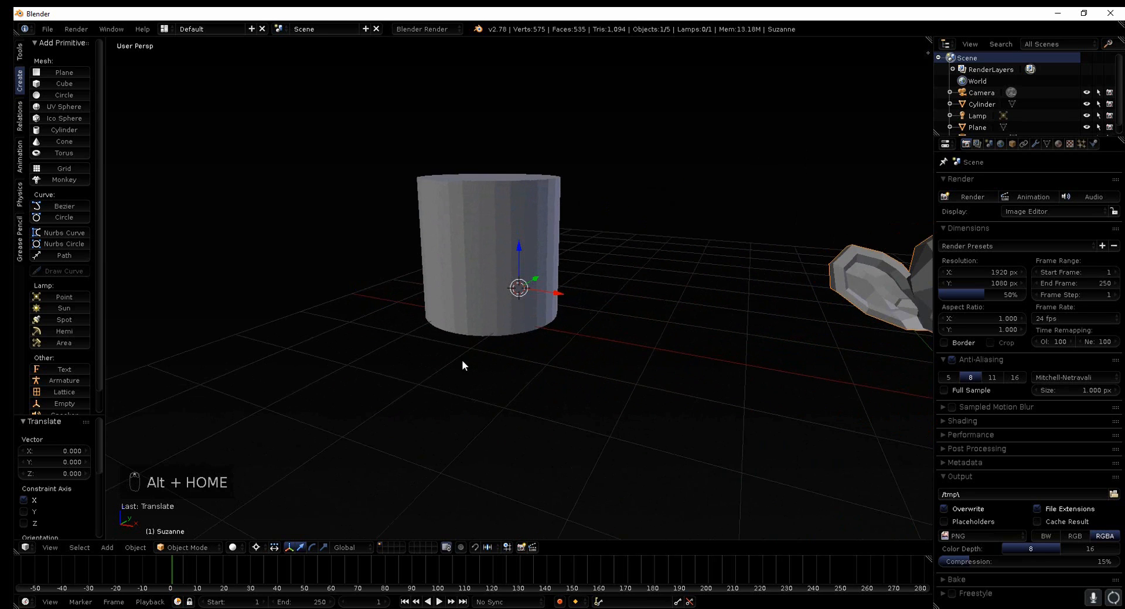
middle_drag(519, 397, 521, 249)
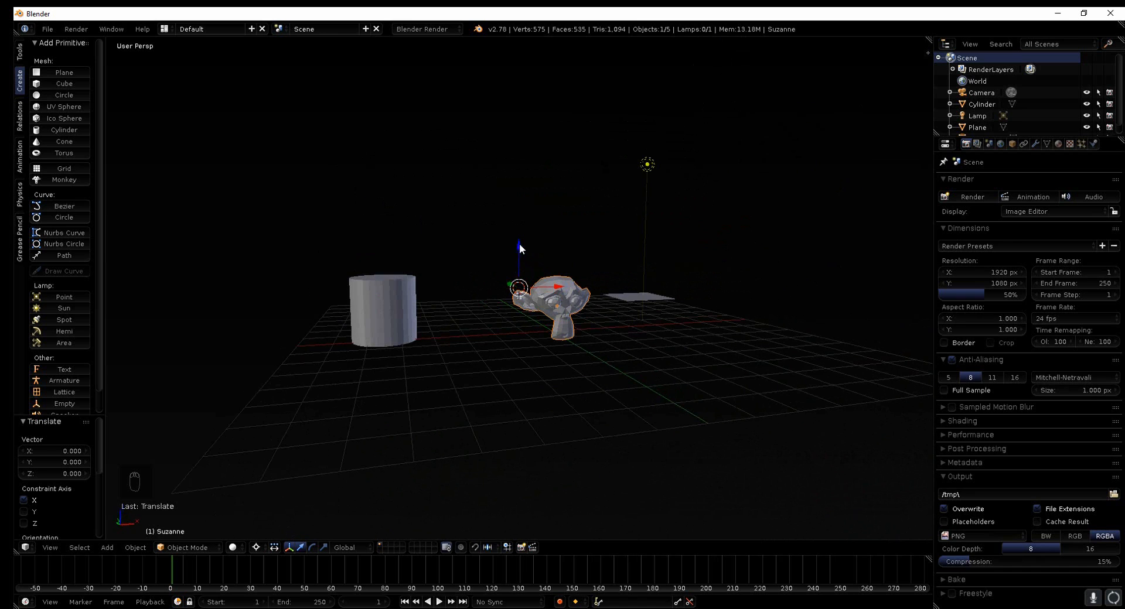
Step: Raise the selected monkey head about 0.505 units along the Z axis
key(g)
key(z)
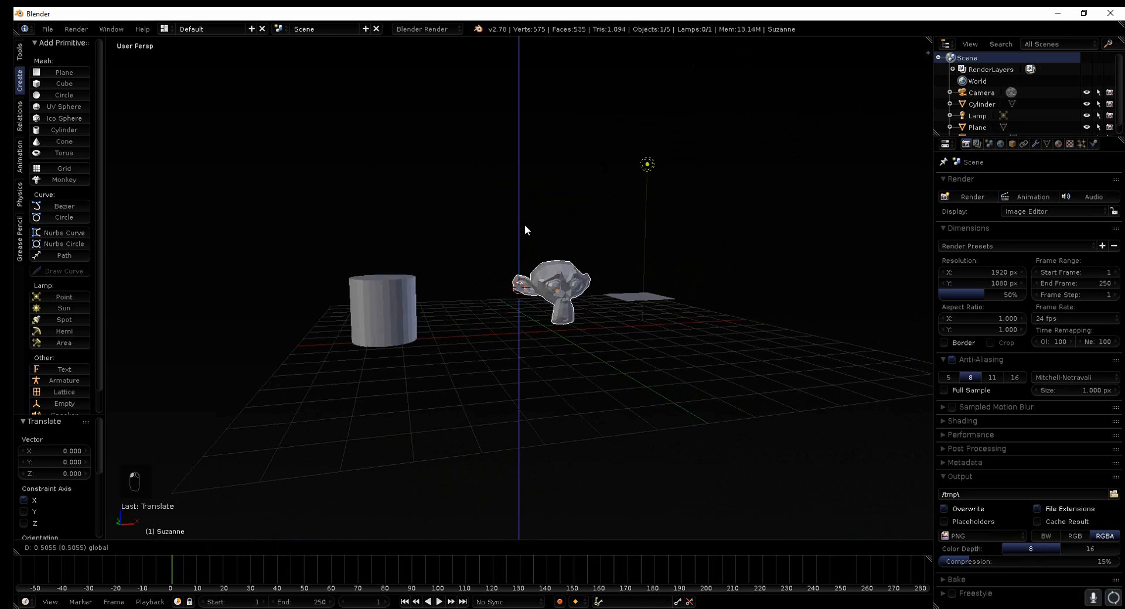
click(525, 225)
Step: Place the 3D cursor at several scattered spots on the grid floor, ending just in front of the monkey head
middle_drag(547, 359, 507, 403)
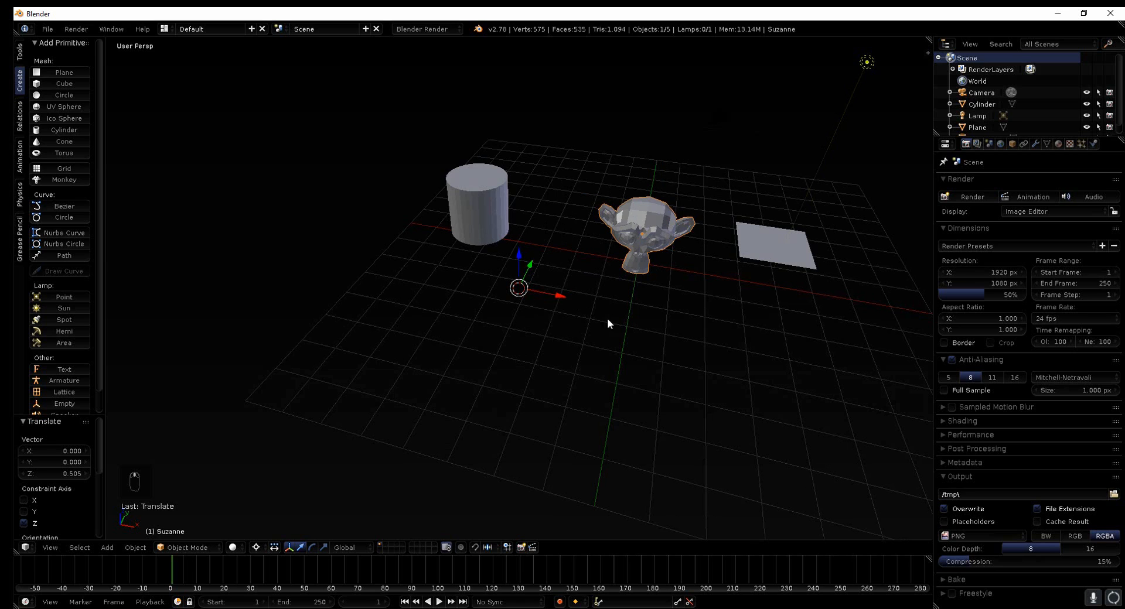
middle_drag(608, 320, 493, 227)
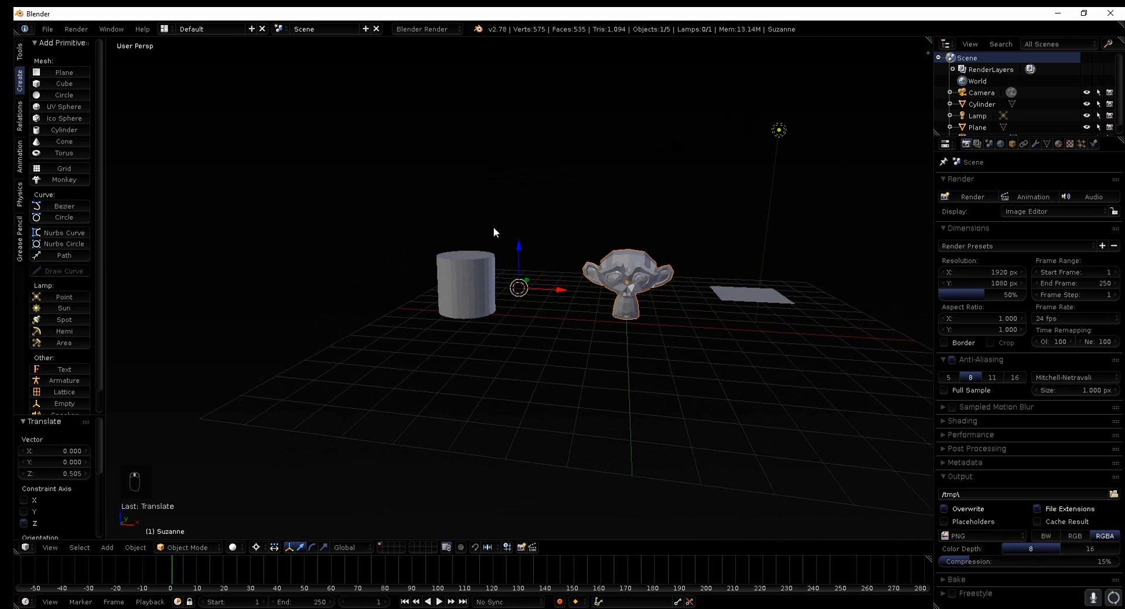
click(398, 352)
click(594, 413)
click(812, 431)
click(657, 380)
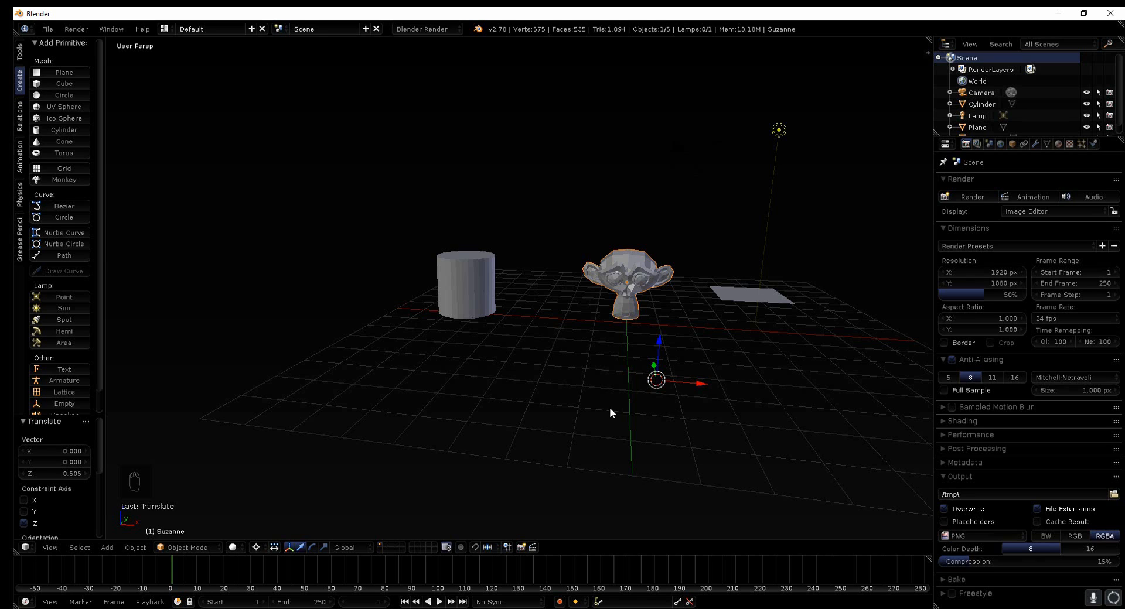
Step: Snap the 3D cursor to the centre of the scene
key(shift+s)
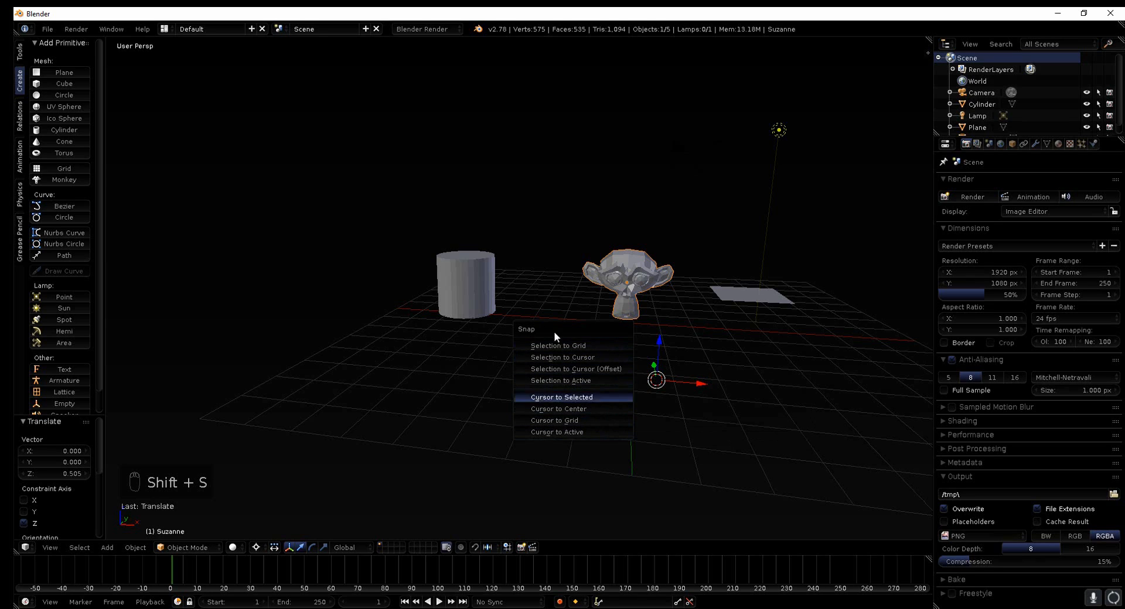
key(shift+s)
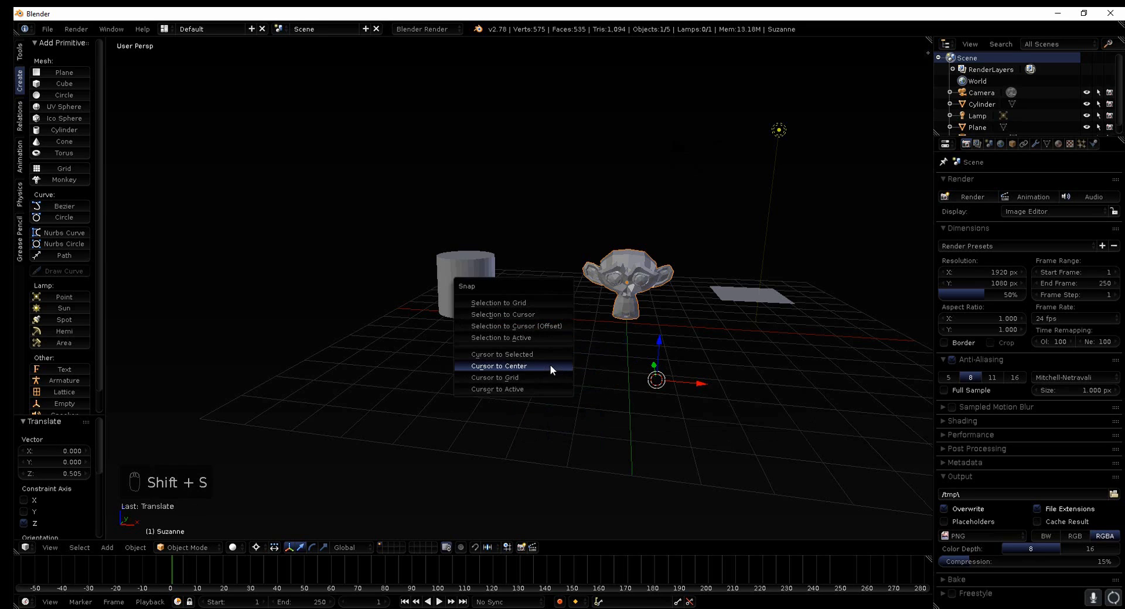
click(511, 366)
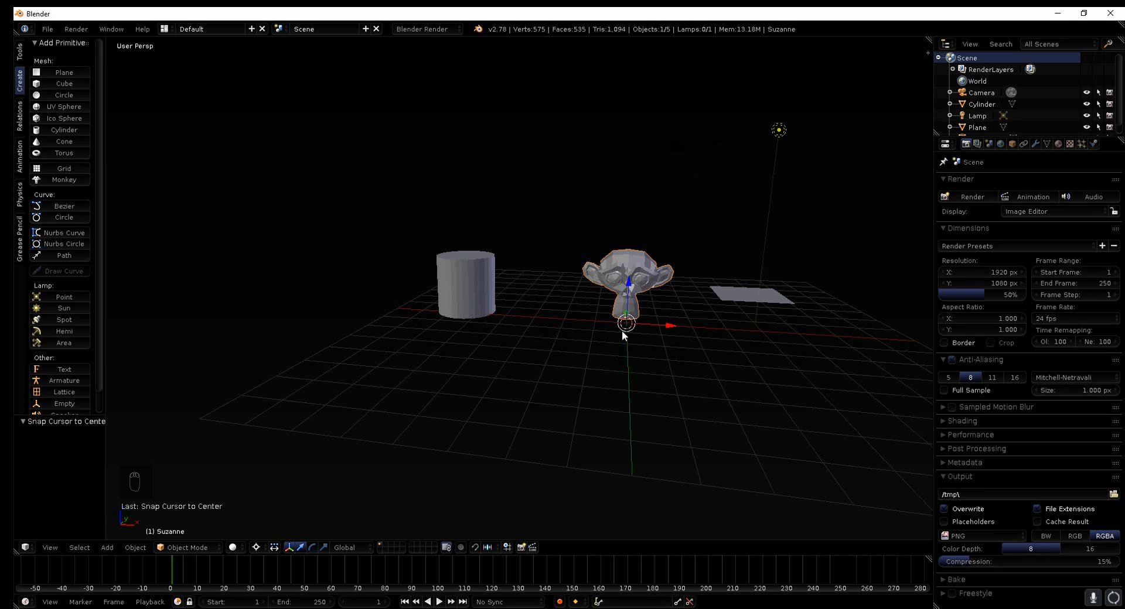
Step: Centre the view on the 3D cursor, zoom and orbit around it, and frame all objects from a raised front angle
key(alt+Home)
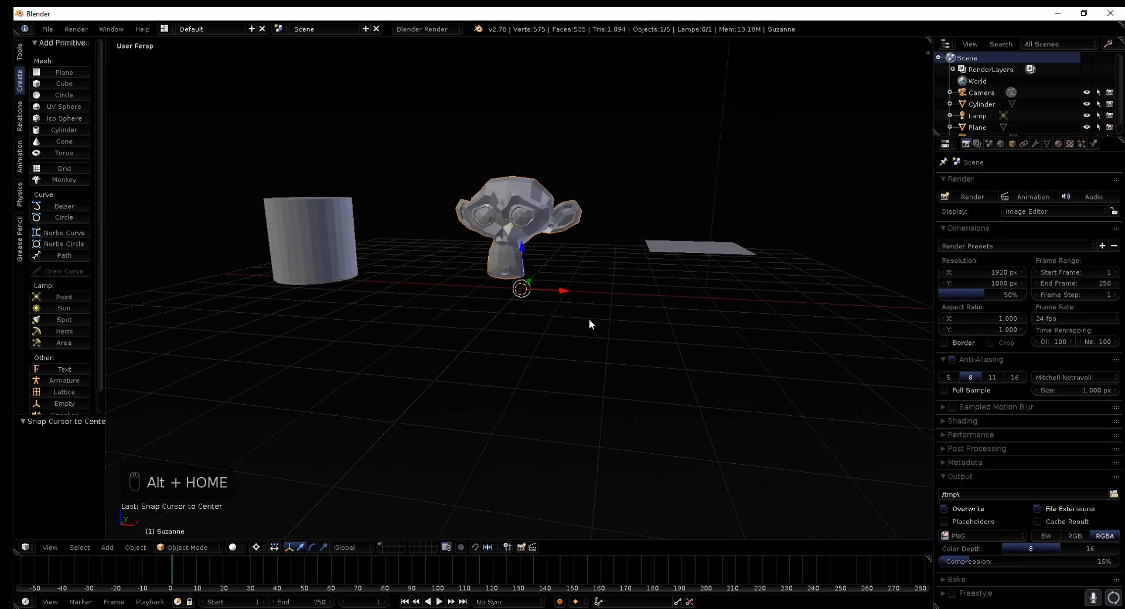
scroll(556, 358, up, 3)
scroll(587, 396, down, 2)
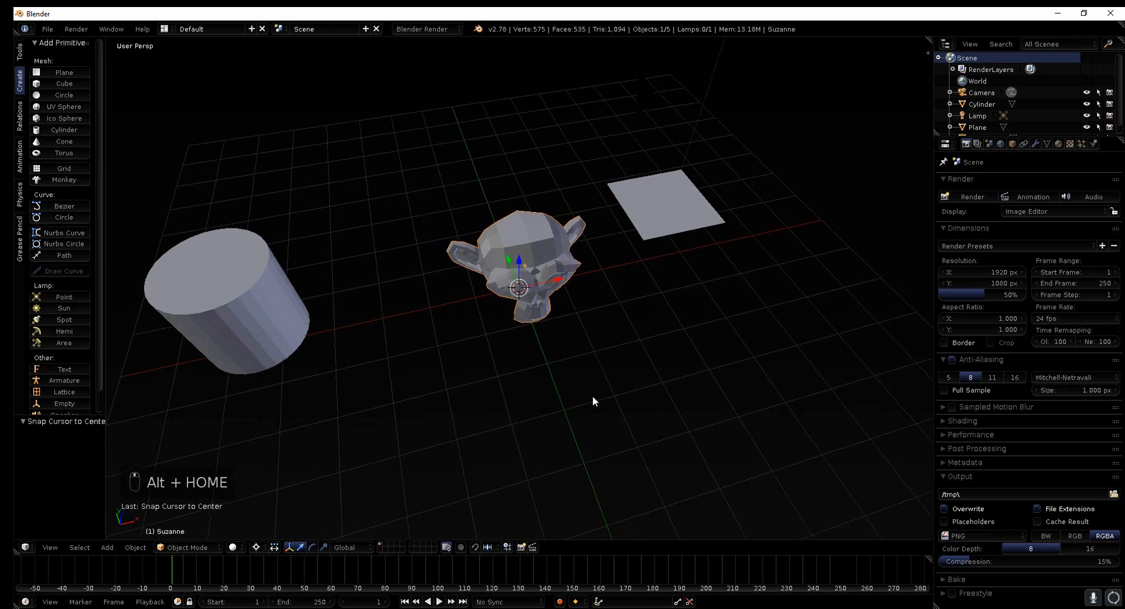
key(Home)
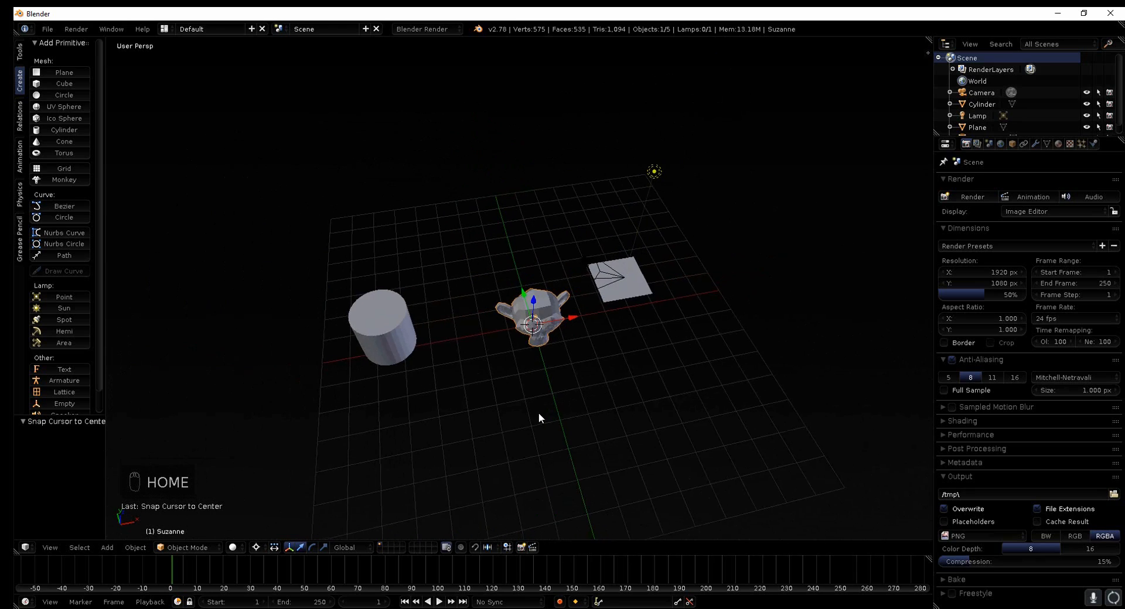
middle_drag(539, 414, 521, 466)
middle_drag(518, 415, 512, 339)
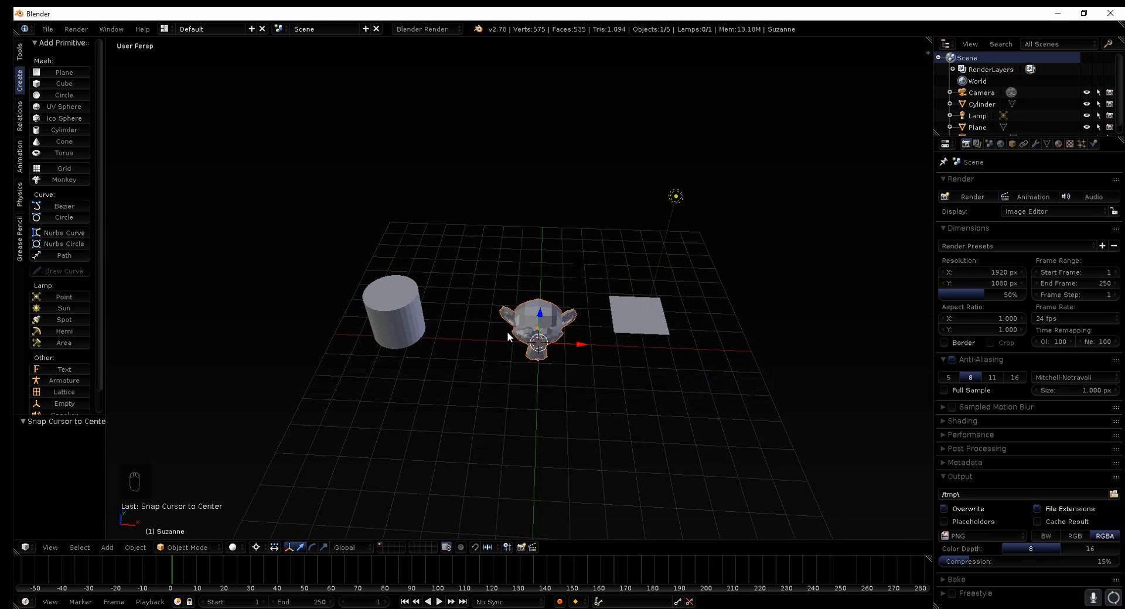